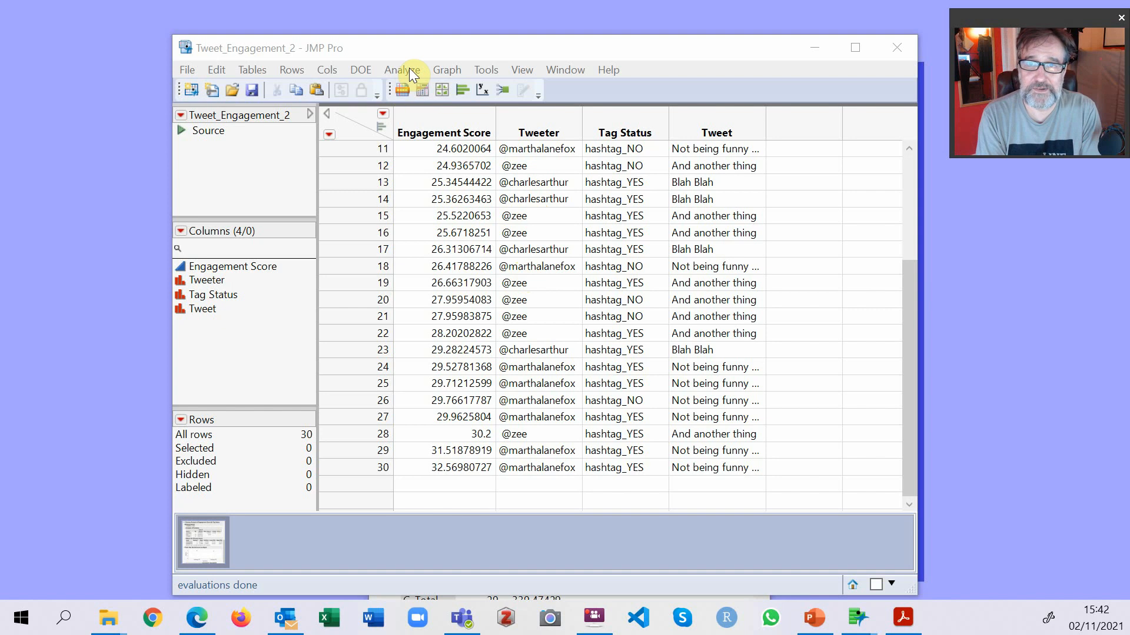
Run a Fit Y by X analysis with Engagement Score as the Y response and Tag Status as the X factor.
{"action": "left_click", "coordinate": [408, 68]}
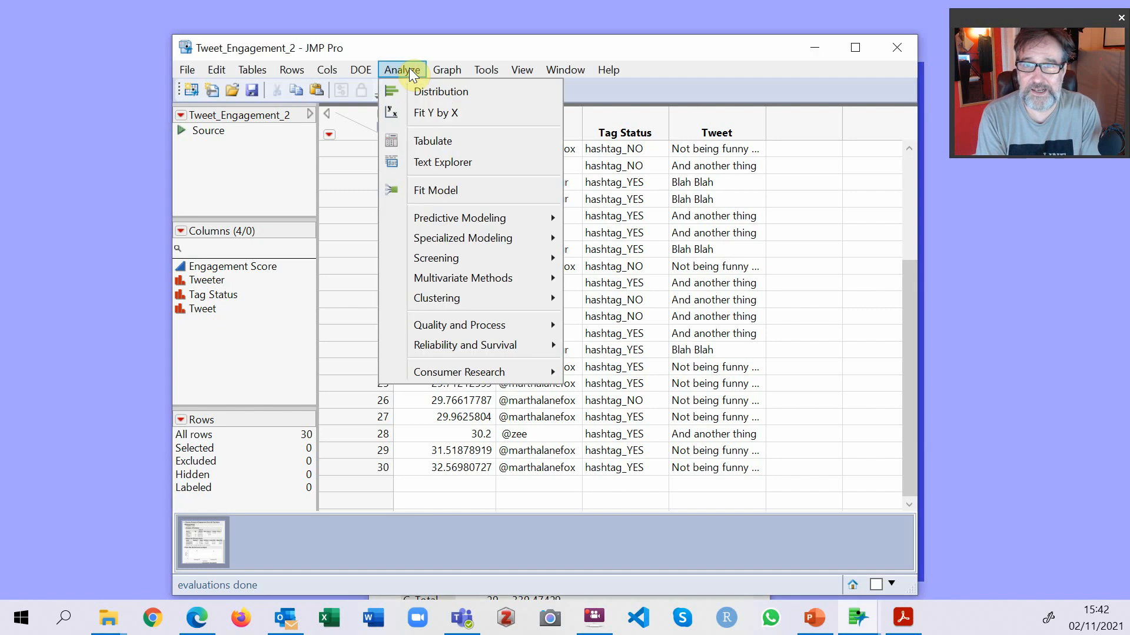
{"action": "left_click", "coordinate": [437, 113]}
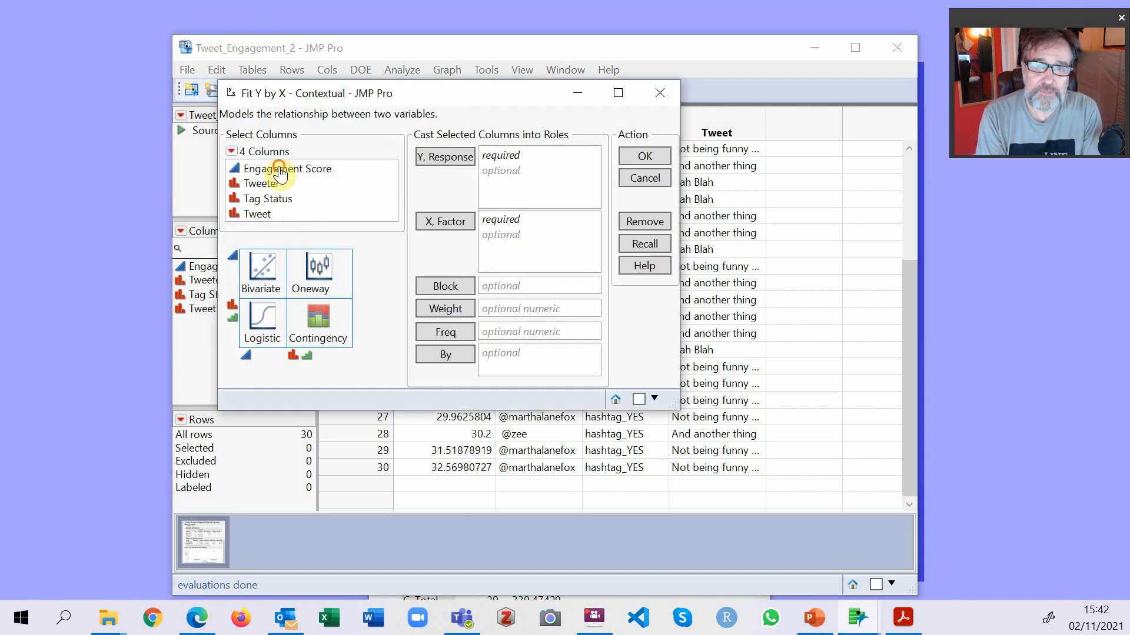
{"action": "left_click_drag", "start_coordinate": [279, 174], "coordinate": [494, 167]}
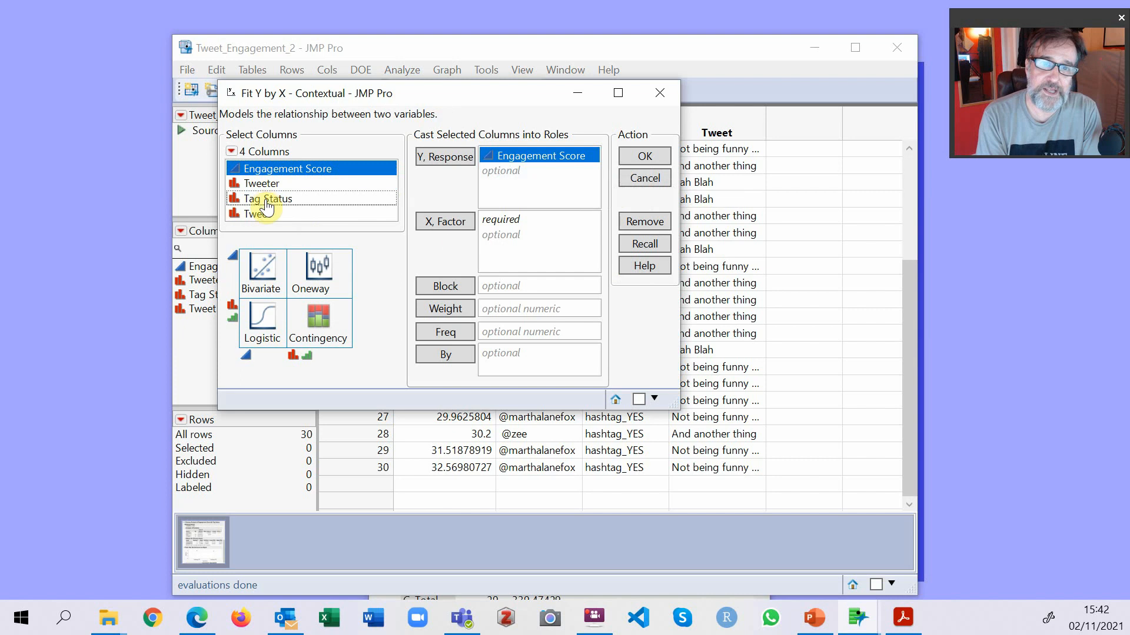
{"action": "left_click_drag", "start_coordinate": [266, 205], "coordinate": [547, 247]}
{"action": "left_click", "coordinate": [647, 156]}
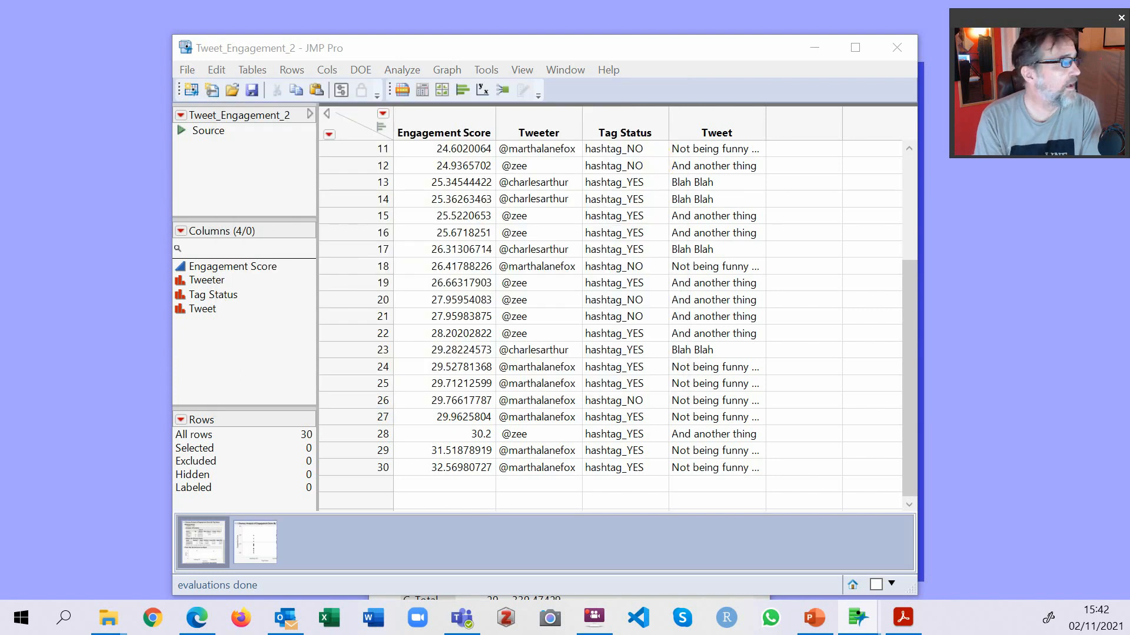
{"action": "left_click_drag", "start_coordinate": [0, 36], "coordinate": [383, 81]}
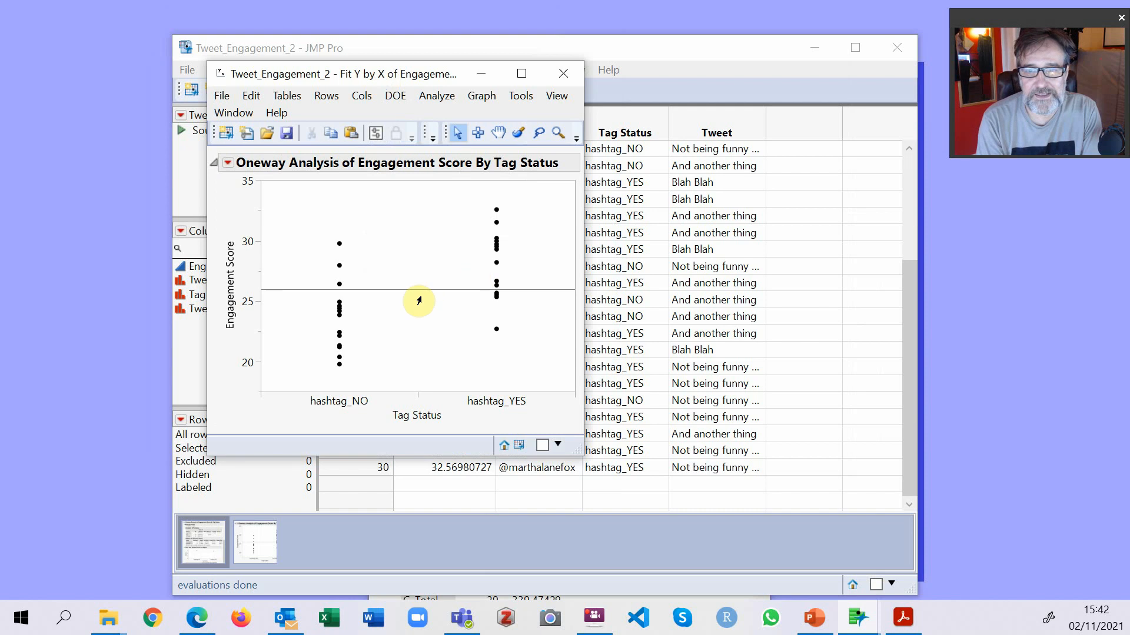
Add the Means/Anova/Pooled t results to the oneway analysis and maximize the report window.
{"action": "left_click", "coordinate": [228, 163]}
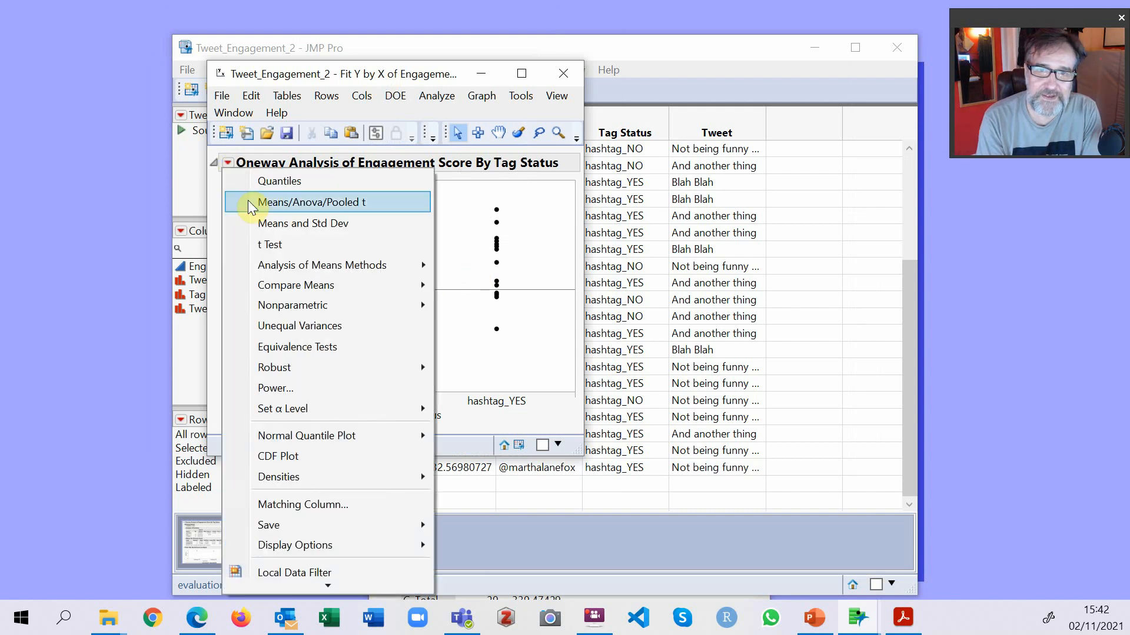
{"action": "left_click", "coordinate": [297, 202]}
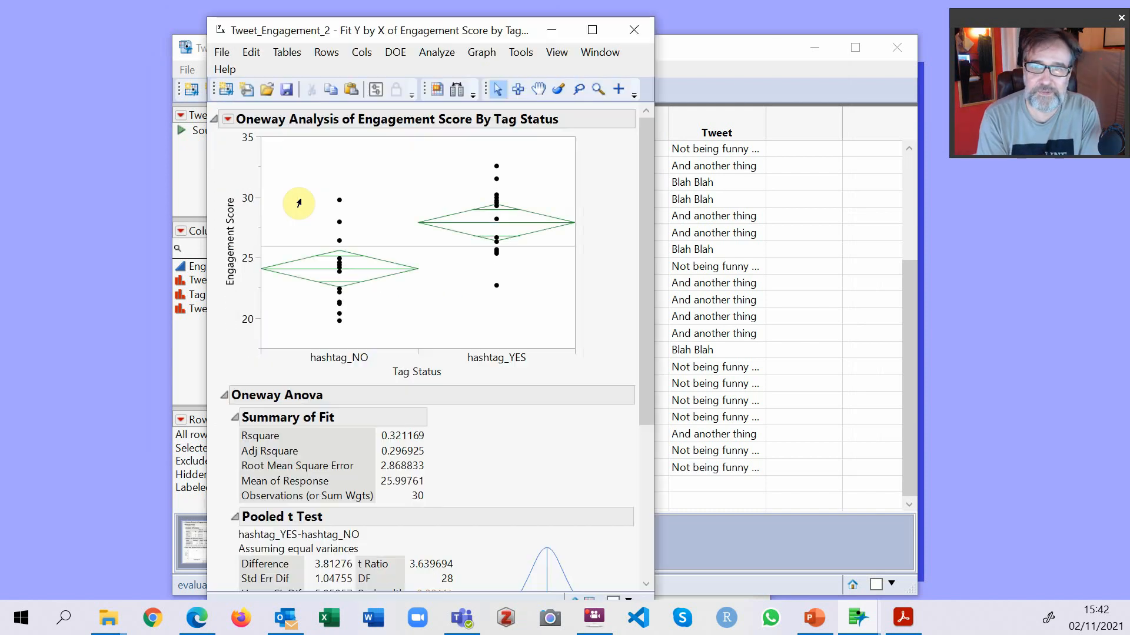
{"action": "left_click", "coordinate": [598, 28]}
{"action": "scroll", "coordinate": [652, 246], "scroll_direction": "down", "scroll_amount": 4}
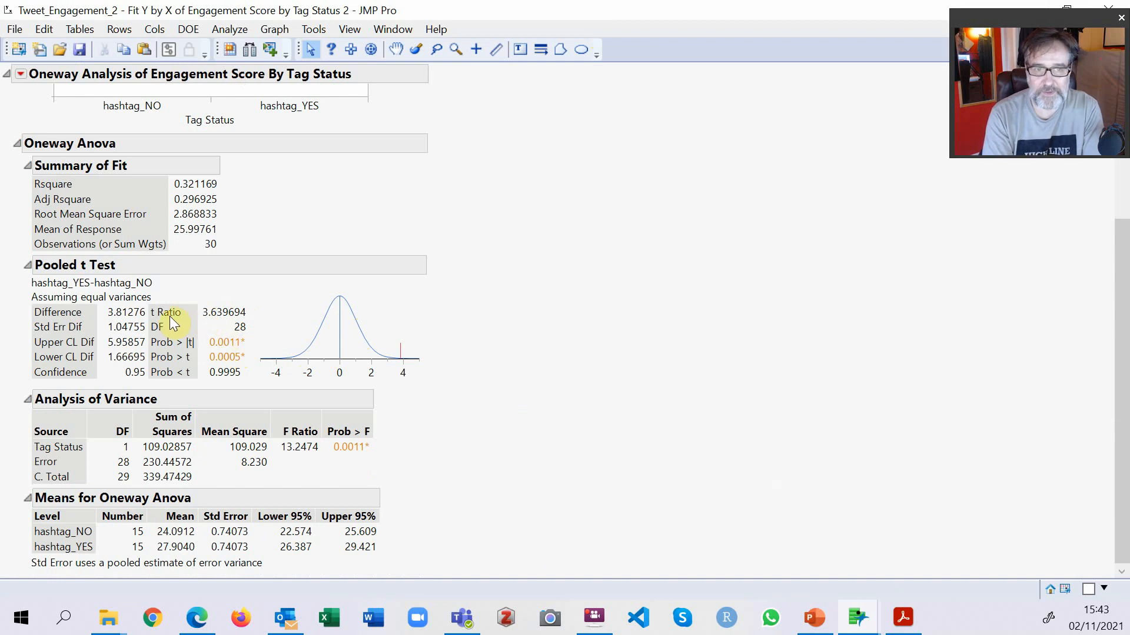
Collapse the Pooled t Test section and review the Summary of Fit, Analysis of Variance and means results.
{"action": "left_click", "coordinate": [27, 269]}
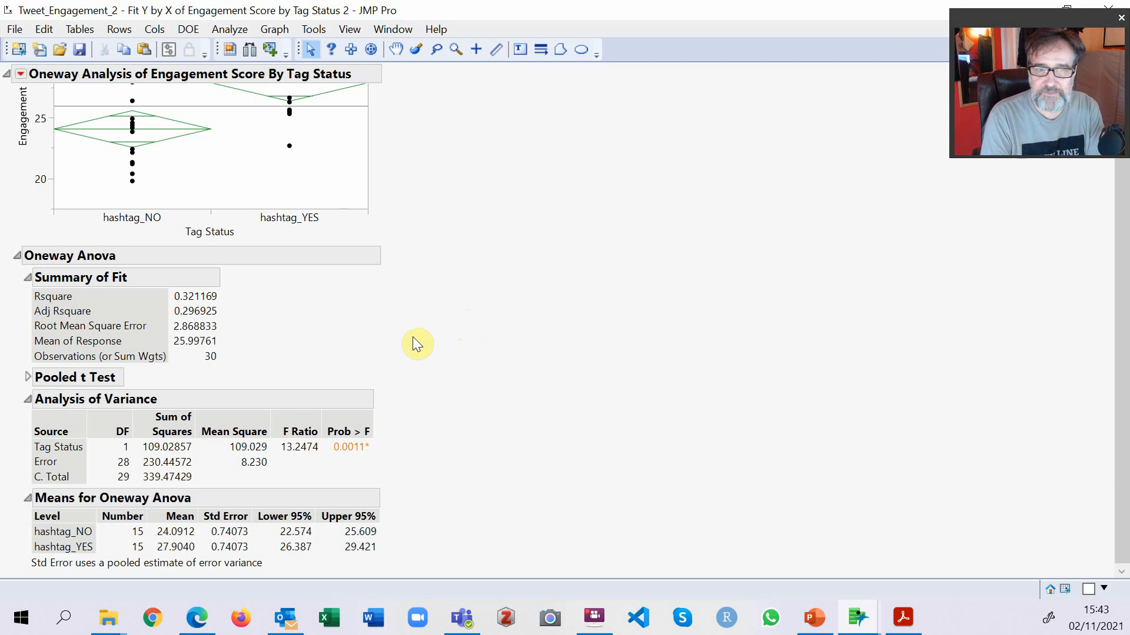
{"action": "scroll", "coordinate": [413, 337], "scroll_direction": "up", "scroll_amount": 2}
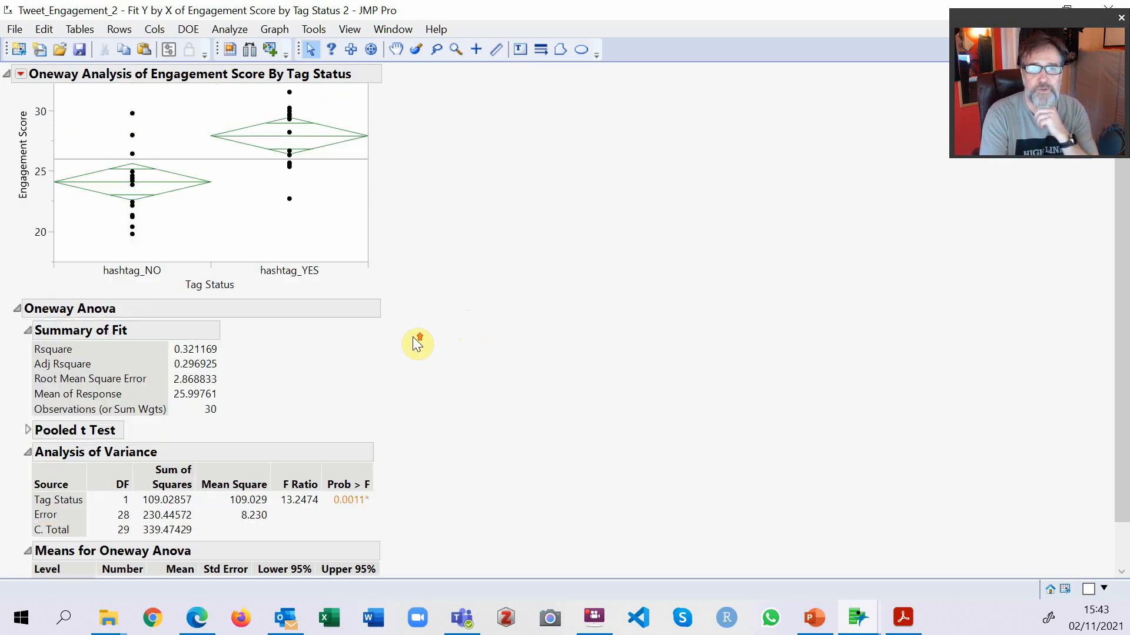
{"action": "scroll", "coordinate": [413, 338], "scroll_direction": "down", "scroll_amount": 2}
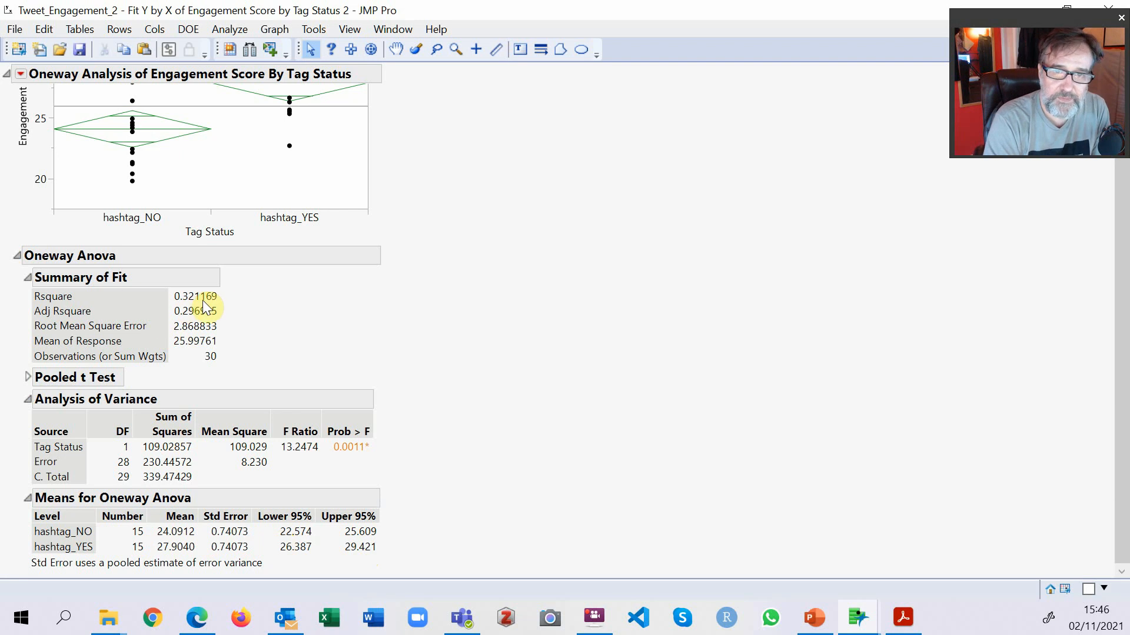
{"action": "mouse_move", "coordinate": [190, 300]}
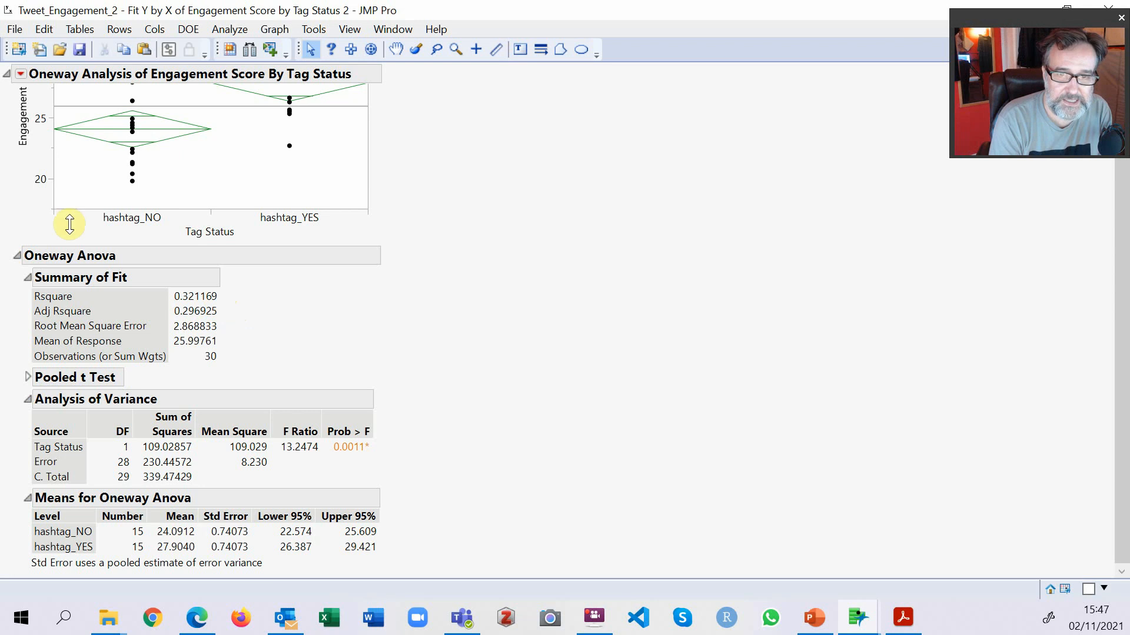
{"action": "mouse_move", "coordinate": [173, 460]}
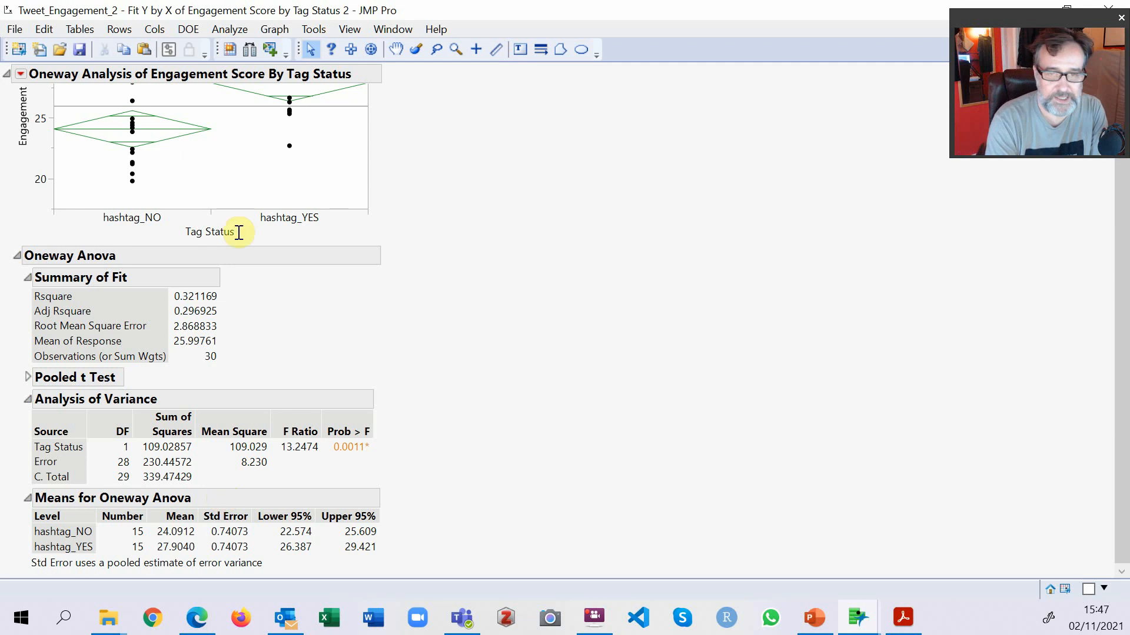
{"action": "scroll", "coordinate": [388, 348], "scroll_direction": "up", "scroll_amount": 3}
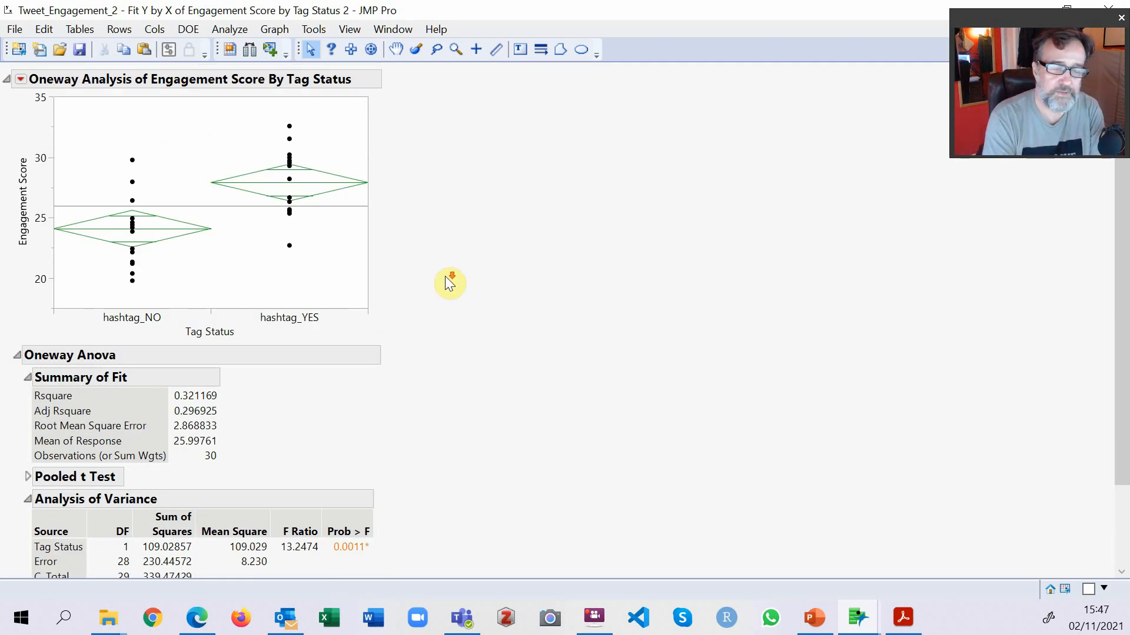
{"action": "scroll", "coordinate": [447, 280], "scroll_direction": "down", "scroll_amount": 3}
{"action": "scroll", "coordinate": [450, 282], "scroll_direction": "up", "scroll_amount": 3}
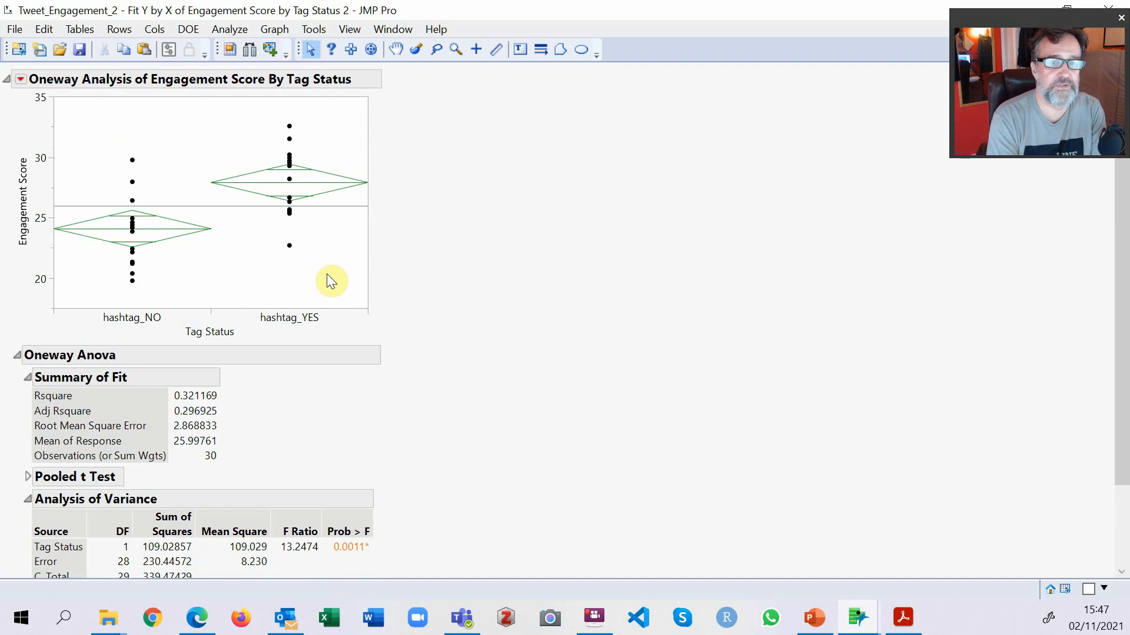
Add the Unequal Variances tests to the oneway report and review the equal-variance results and Welch's Test.
{"action": "left_click", "coordinate": [21, 79]}
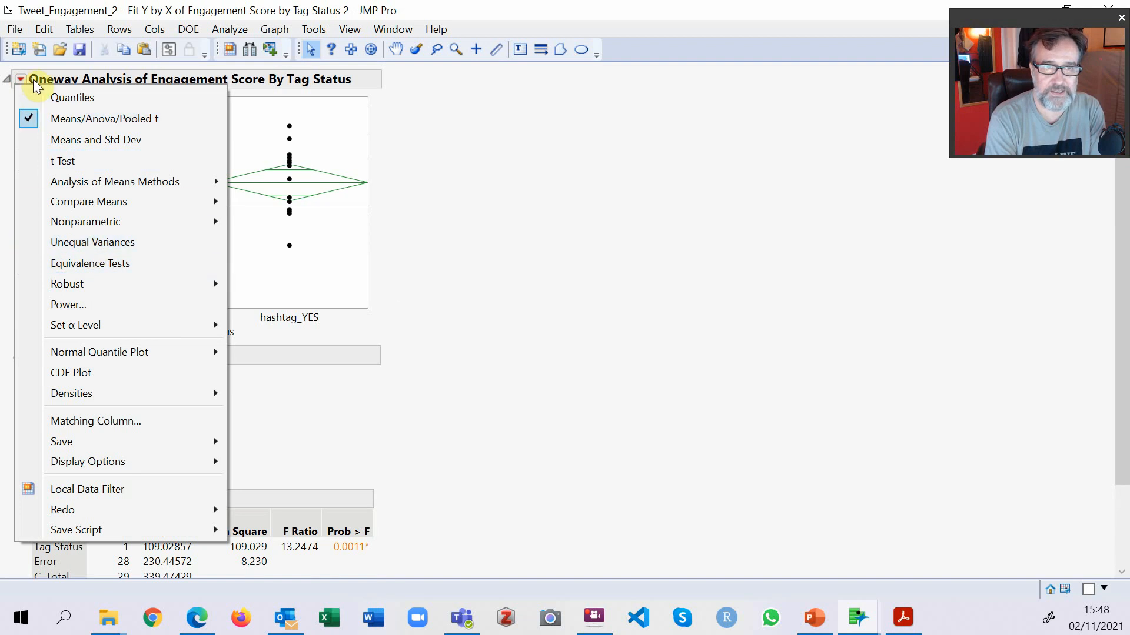
{"action": "left_click", "coordinate": [97, 242]}
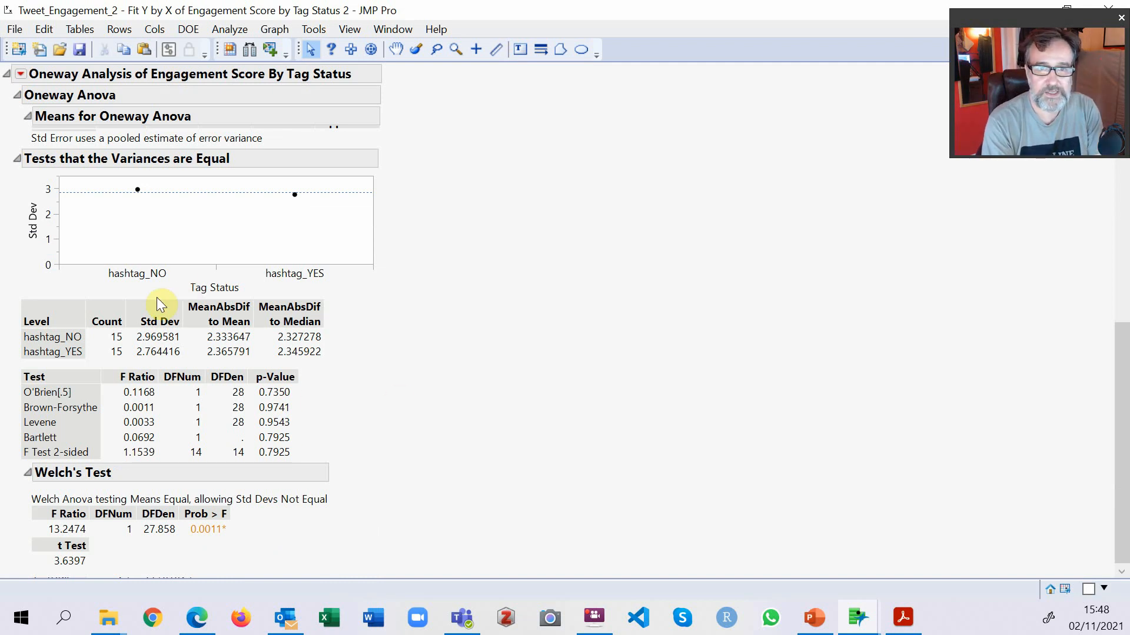
{"action": "scroll", "coordinate": [156, 368], "scroll_direction": "up", "scroll_amount": 3}
{"action": "scroll", "coordinate": [156, 368], "scroll_direction": "down", "scroll_amount": 3}
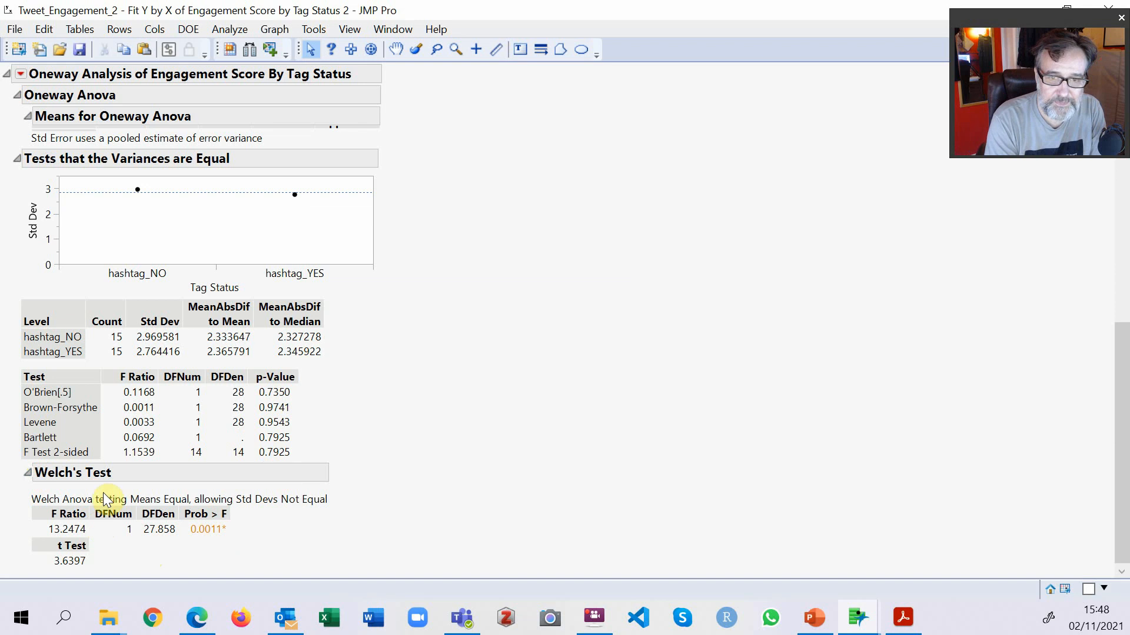
{"action": "left_click", "coordinate": [28, 473]}
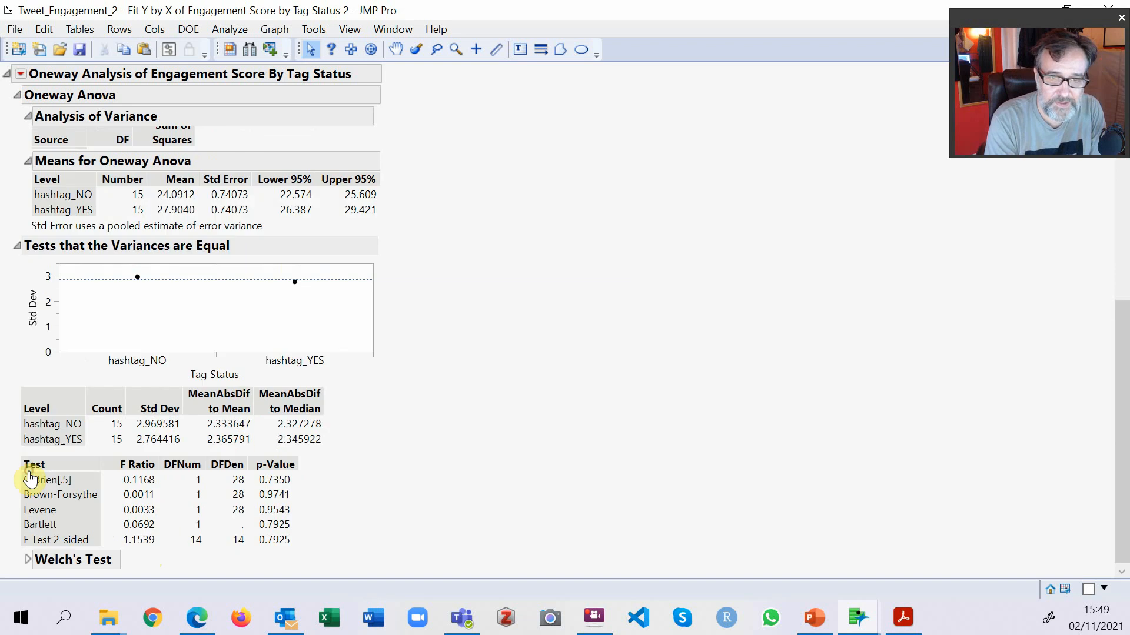
{"action": "left_click", "coordinate": [28, 559]}
{"action": "scroll", "coordinate": [345, 518], "scroll_direction": "down", "scroll_amount": 2}
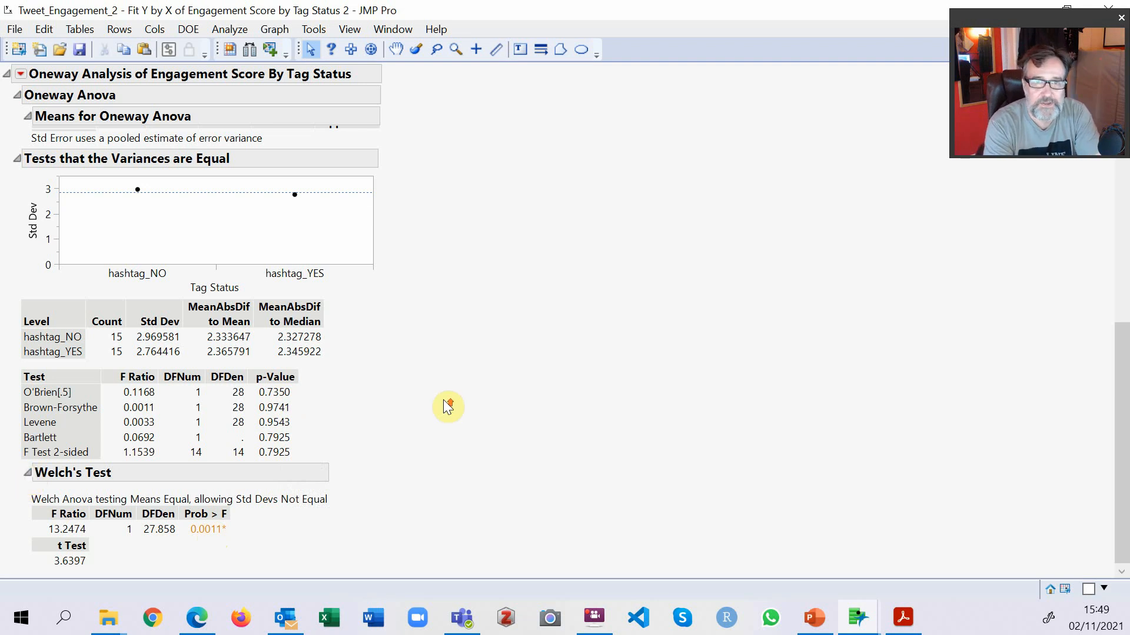
Compare the hashtag_NO and hashtag_YES groups in the plot with their values in the Means for Oneway Anova table.
{"action": "scroll", "coordinate": [443, 401], "scroll_direction": "up", "scroll_amount": 10}
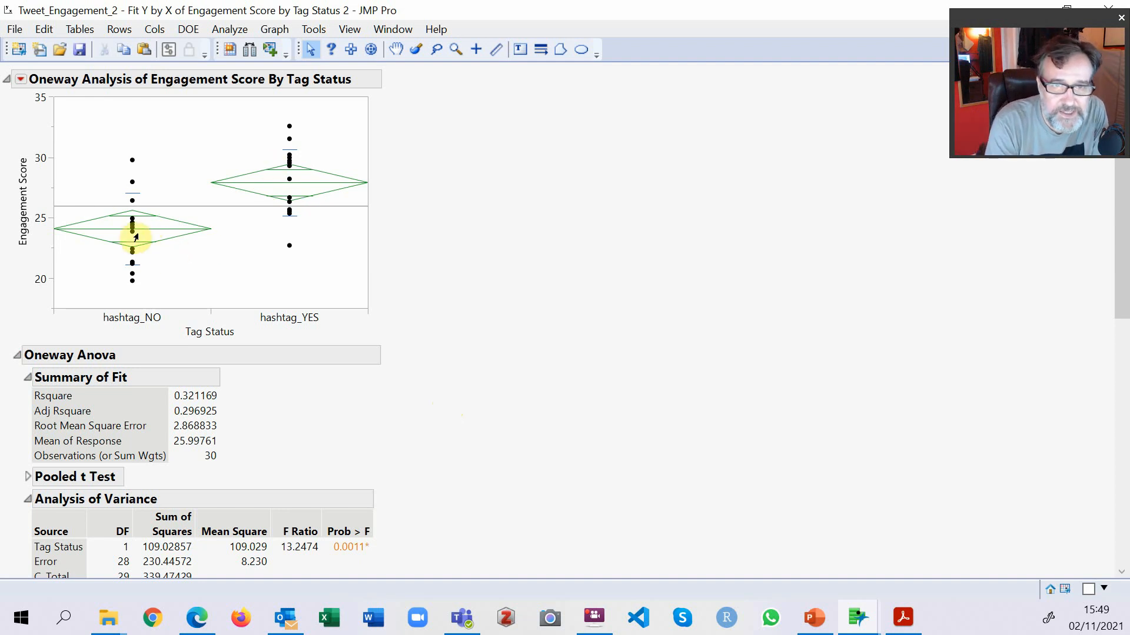
{"action": "mouse_move", "coordinate": [135, 235]}
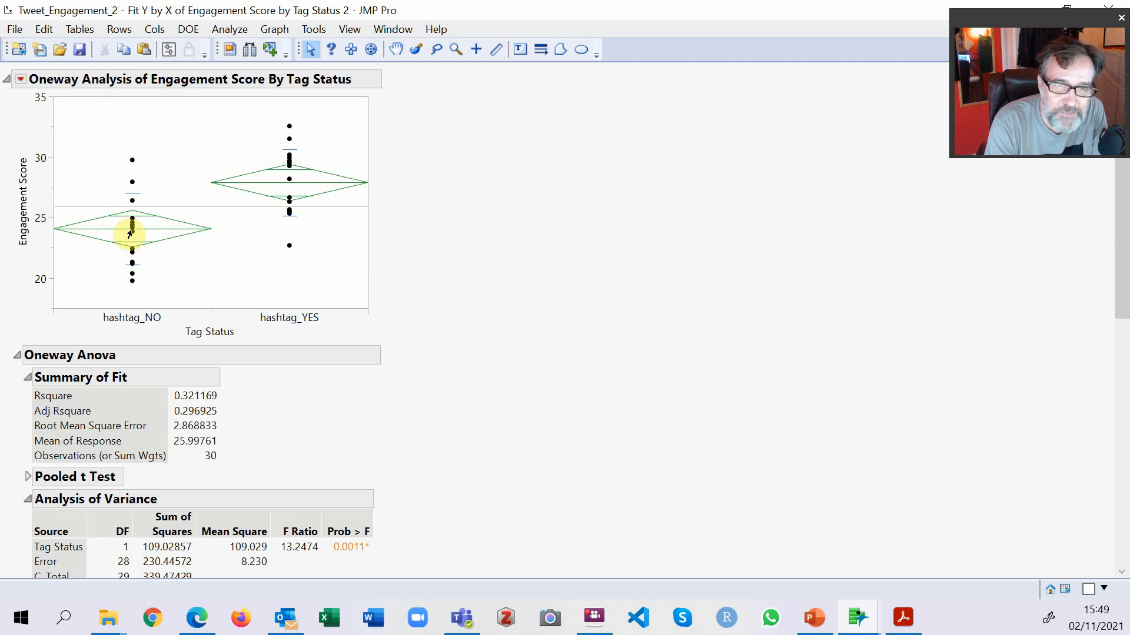
{"action": "scroll", "coordinate": [156, 564], "scroll_direction": "down", "scroll_amount": 3}
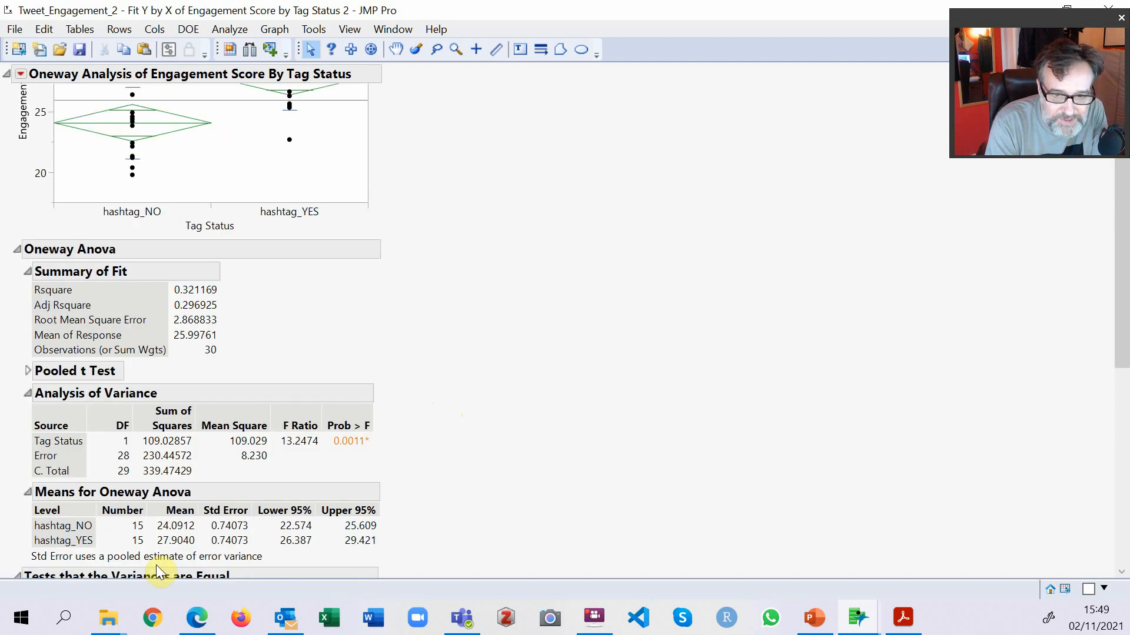
{"action": "scroll", "coordinate": [127, 132], "scroll_direction": "up", "scroll_amount": 3}
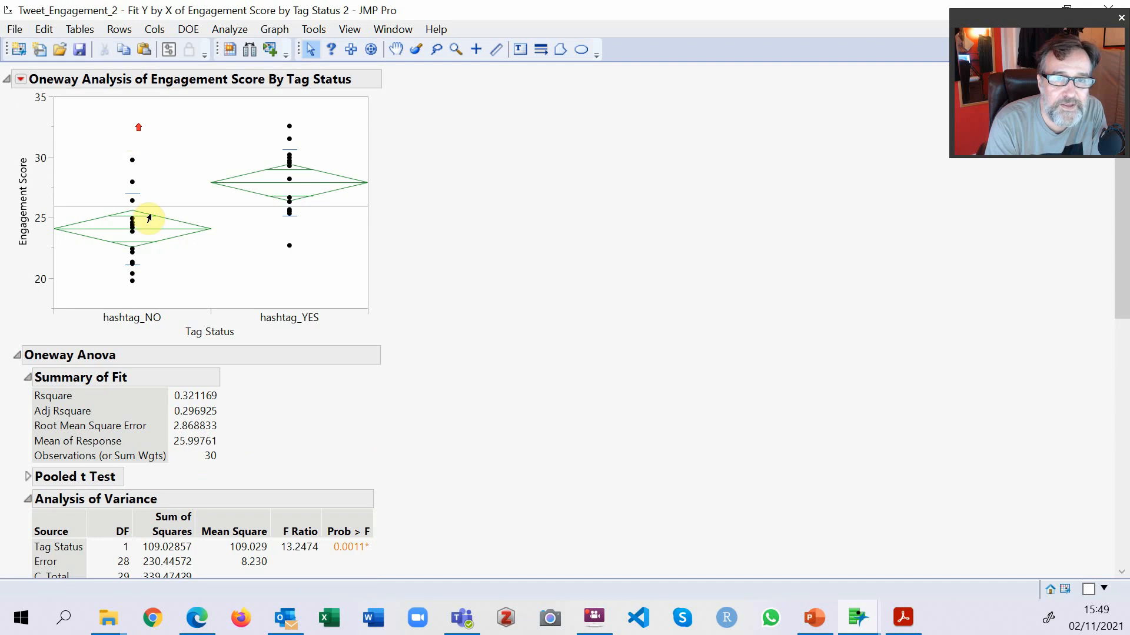
{"action": "mouse_move", "coordinate": [287, 184]}
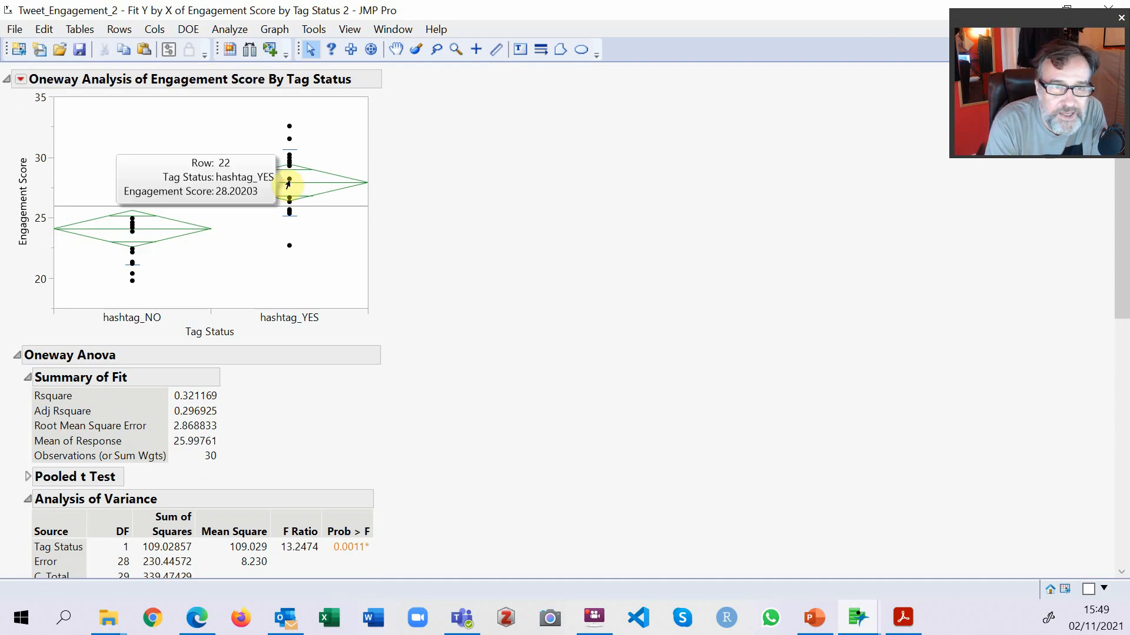
{"action": "scroll", "coordinate": [227, 536], "scroll_direction": "down", "scroll_amount": 3}
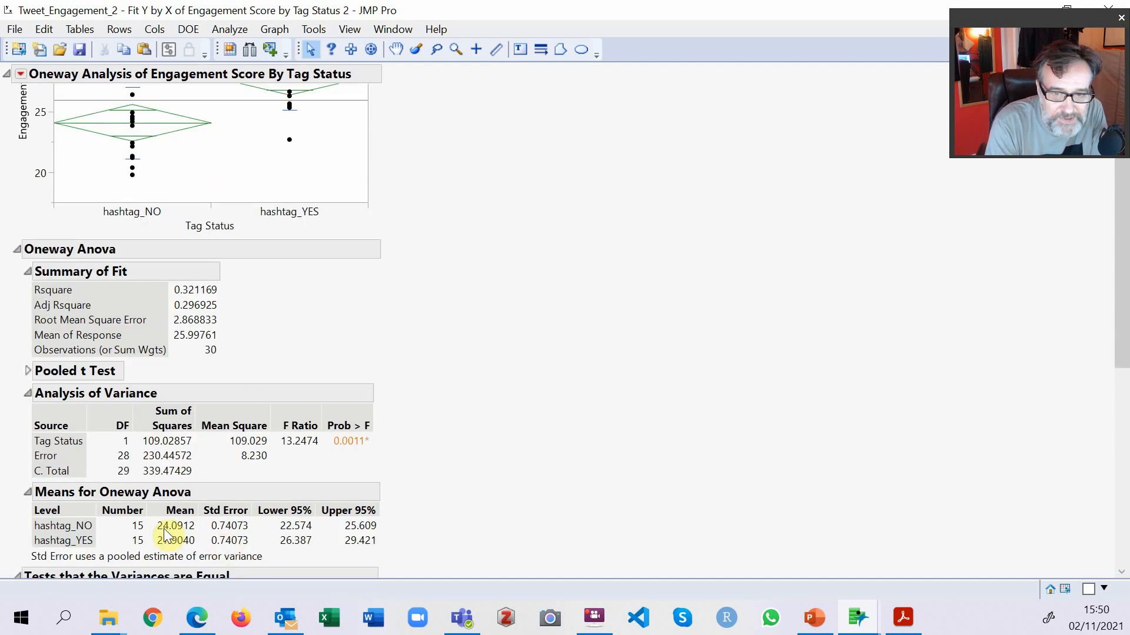
{"action": "scroll", "coordinate": [346, 235], "scroll_direction": "up", "scroll_amount": 3}
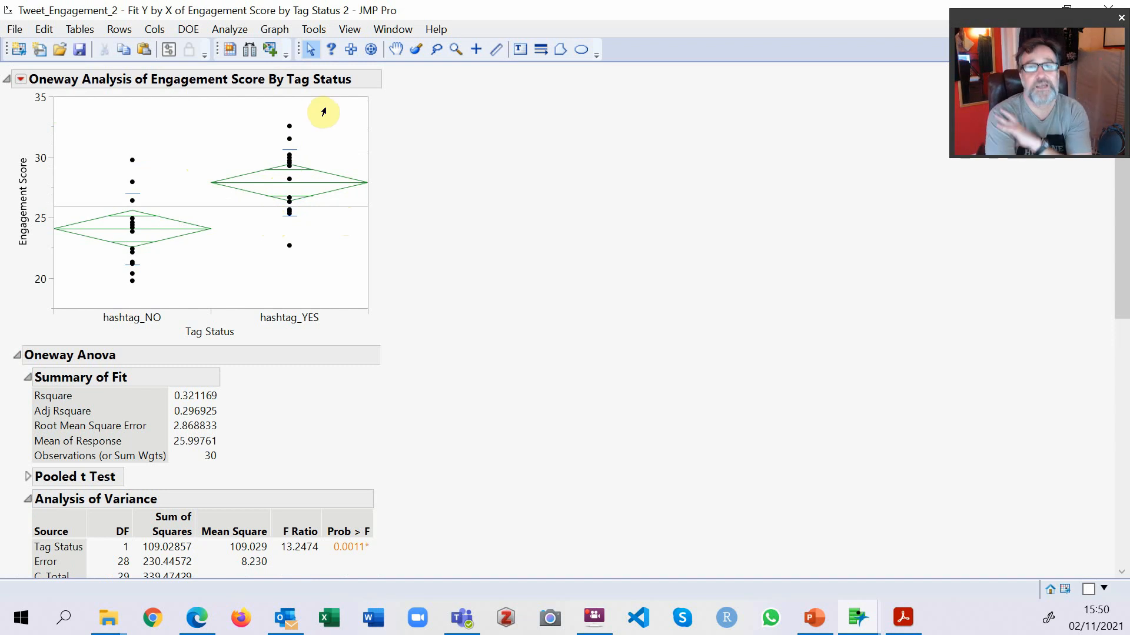
Save the residuals of the oneway analysis to a new column in the data table.
{"action": "left_click", "coordinate": [20, 81]}
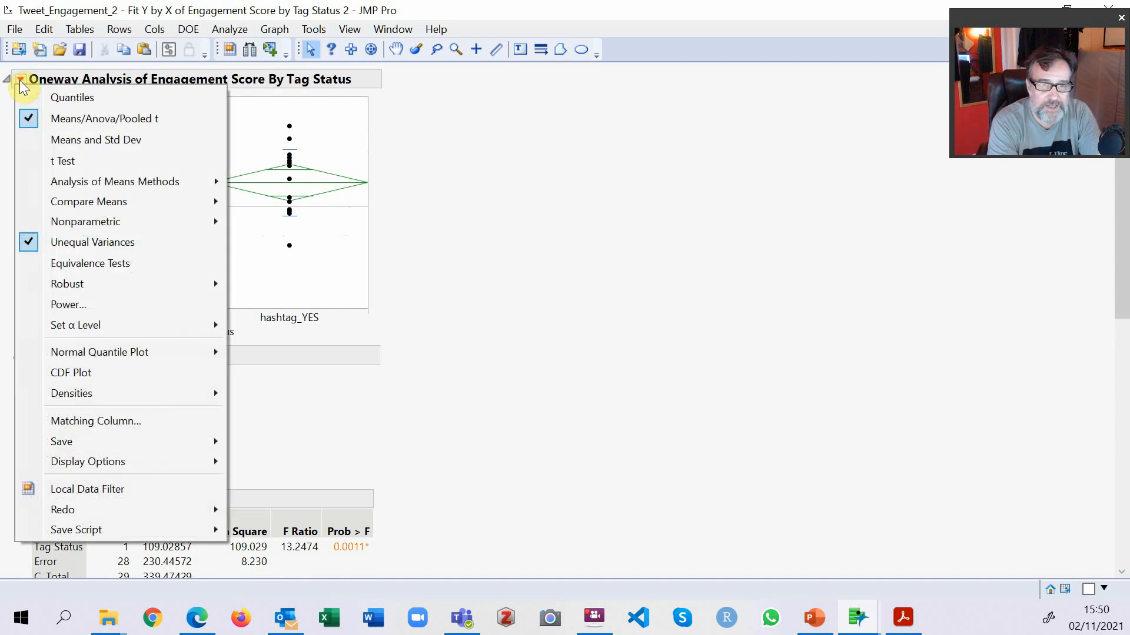
{"action": "mouse_move", "coordinate": [178, 441]}
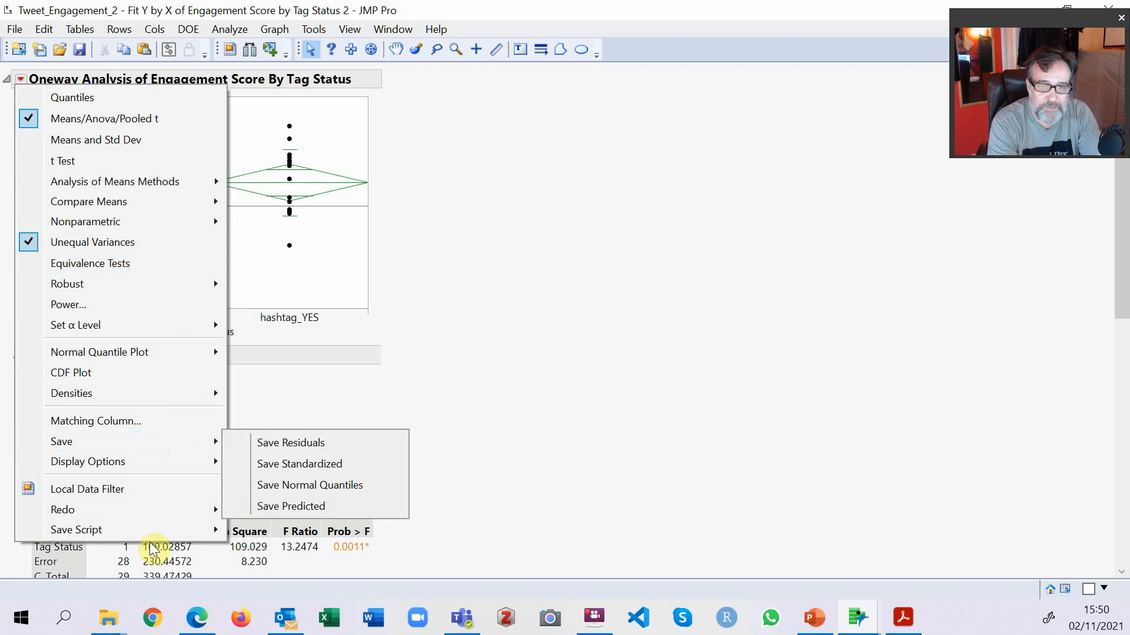
{"action": "mouse_move", "coordinate": [169, 532]}
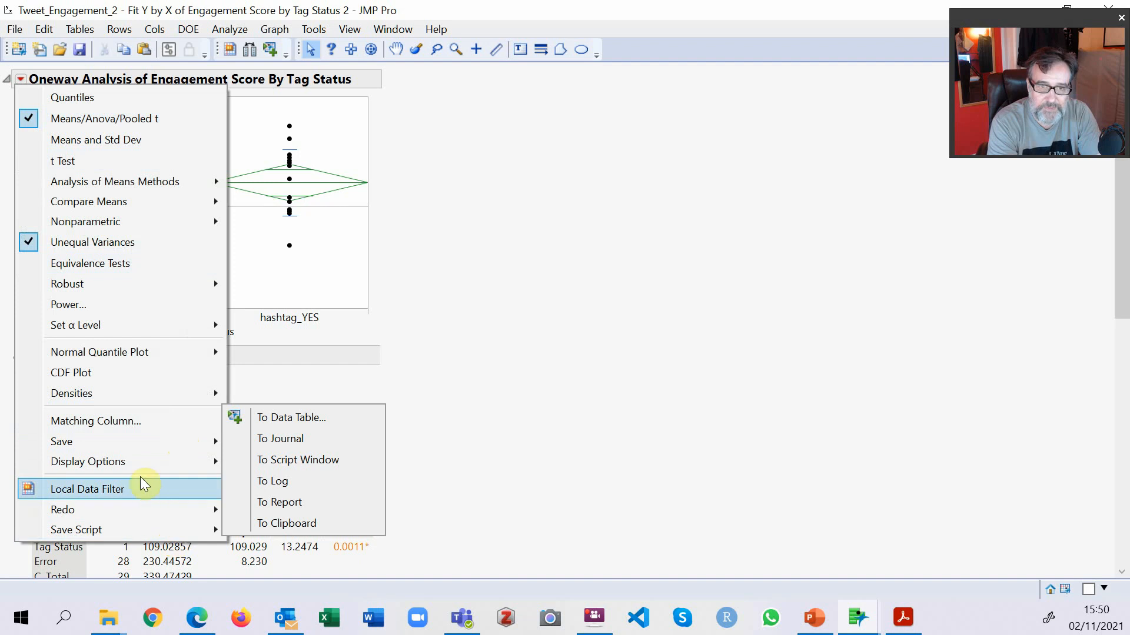
{"action": "mouse_move", "coordinate": [136, 439]}
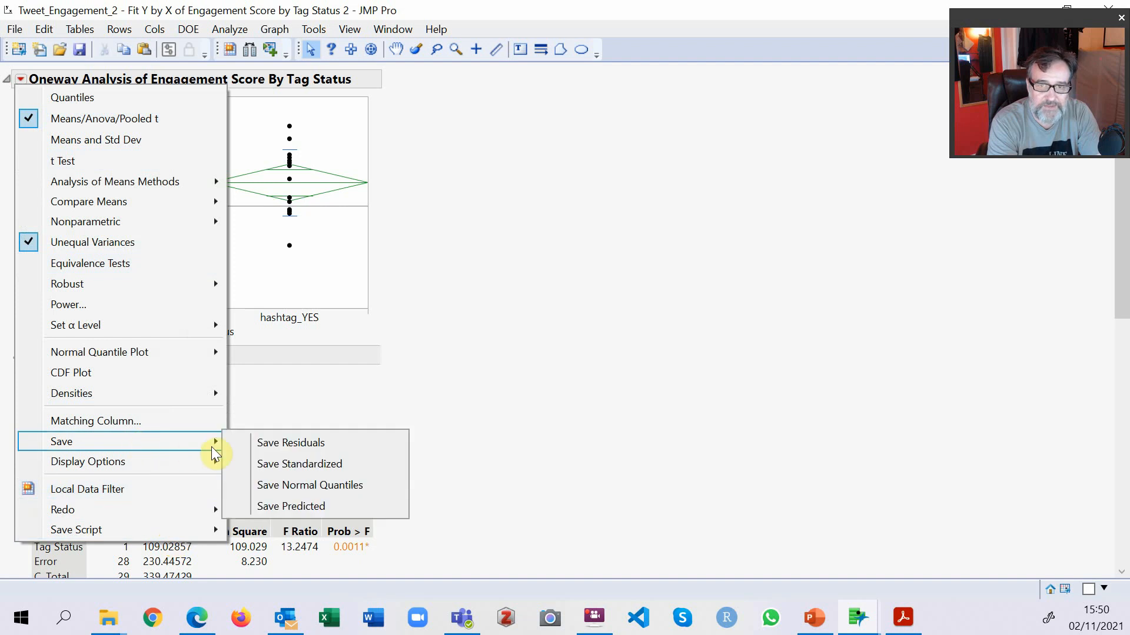
{"action": "left_click", "coordinate": [314, 442]}
Restore the maximized report window and move it aside so the Tweet_Engagement_2 data table is in view.
{"action": "scroll", "coordinate": [446, 356], "scroll_direction": "down", "scroll_amount": 10}
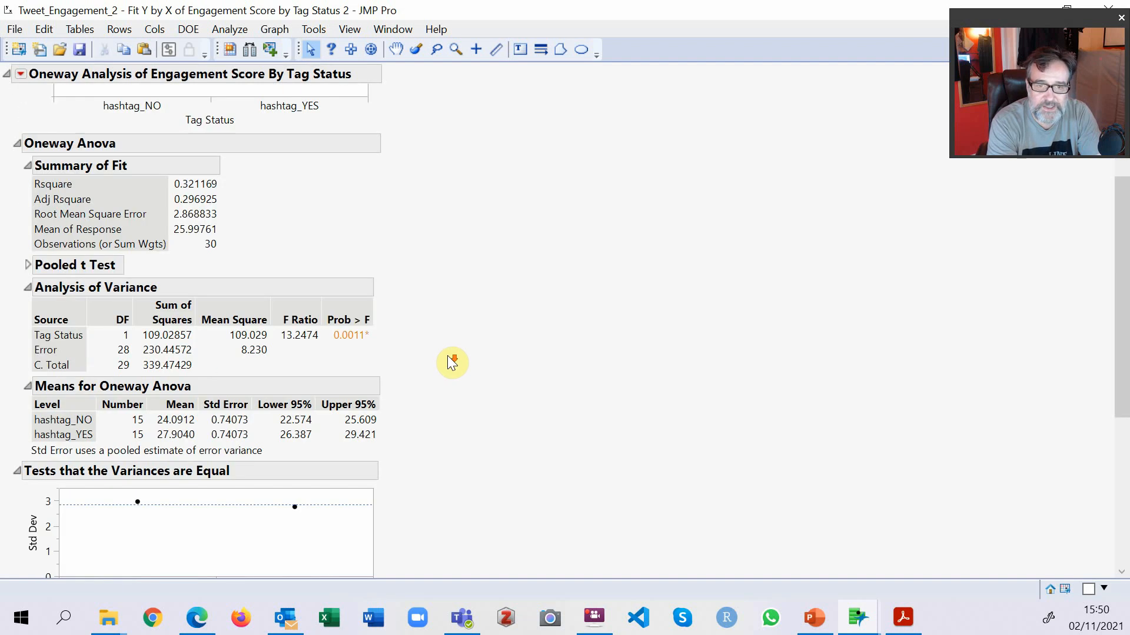
{"action": "scroll", "coordinate": [452, 362], "scroll_direction": "down", "scroll_amount": 3}
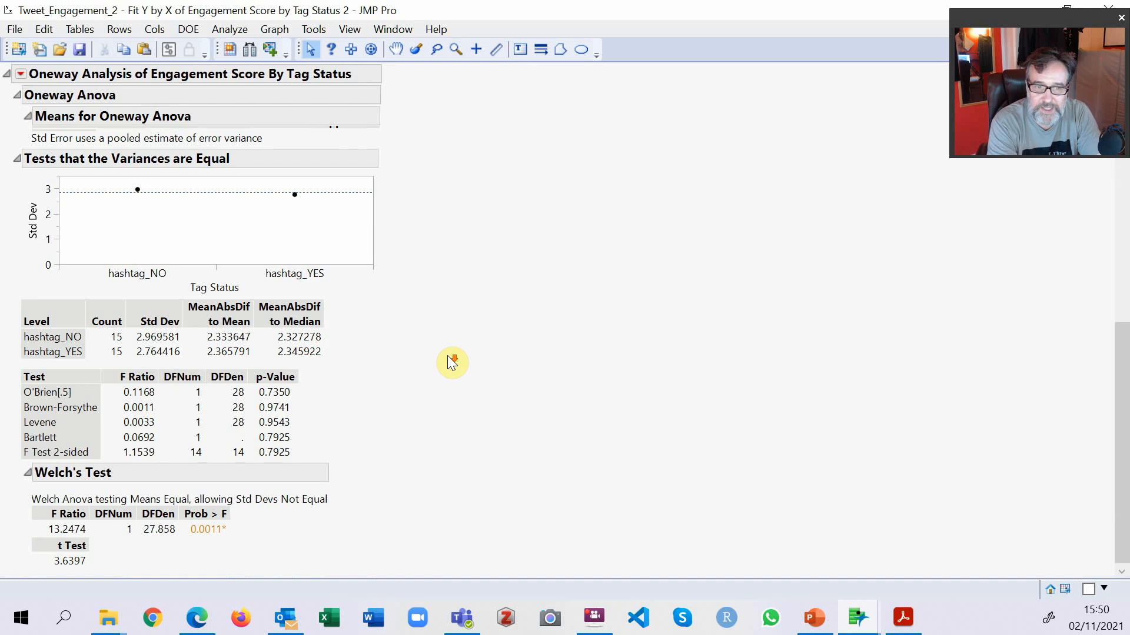
{"action": "scroll", "coordinate": [452, 362], "scroll_direction": "up", "scroll_amount": 12}
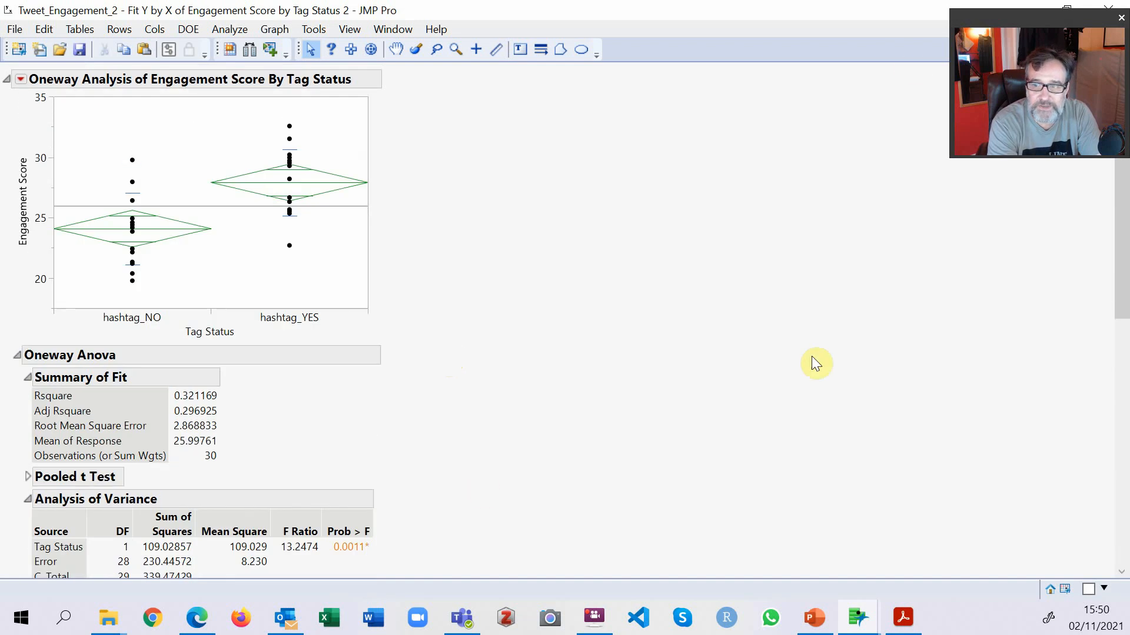
{"action": "left_click_drag", "start_coordinate": [871, 9], "coordinate": [829, 82]}
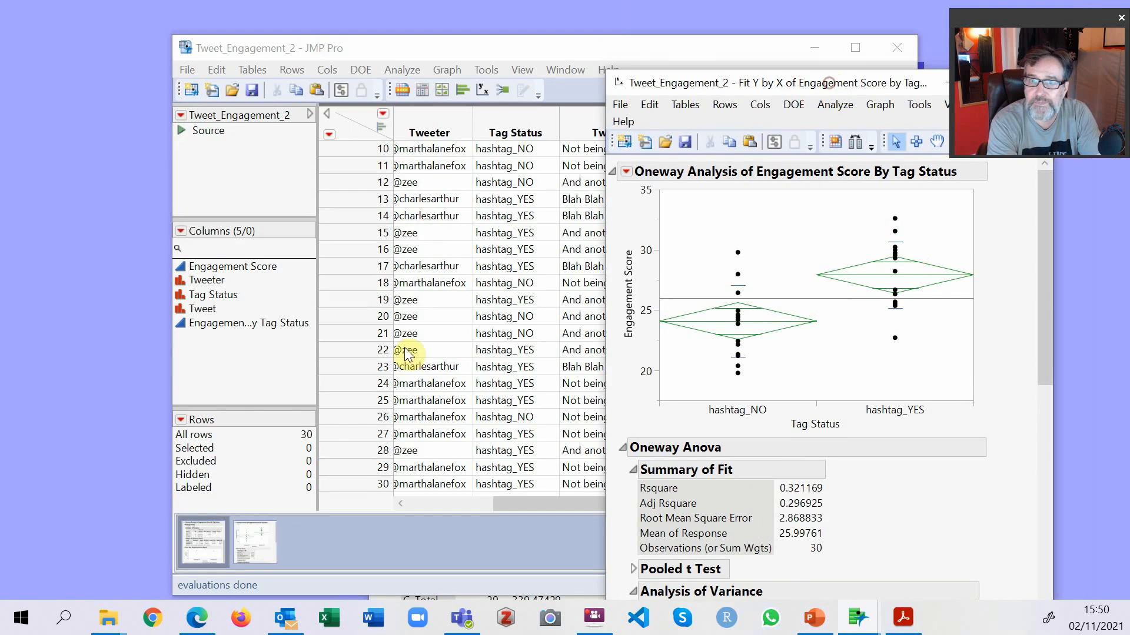
Bring the data table forward to show the Engagement Score centered by Tag Status column and place it beside the oneway report.
{"action": "left_click", "coordinate": [431, 322]}
{"action": "left_click_drag", "start_coordinate": [637, 505], "coordinate": [703, 507]}
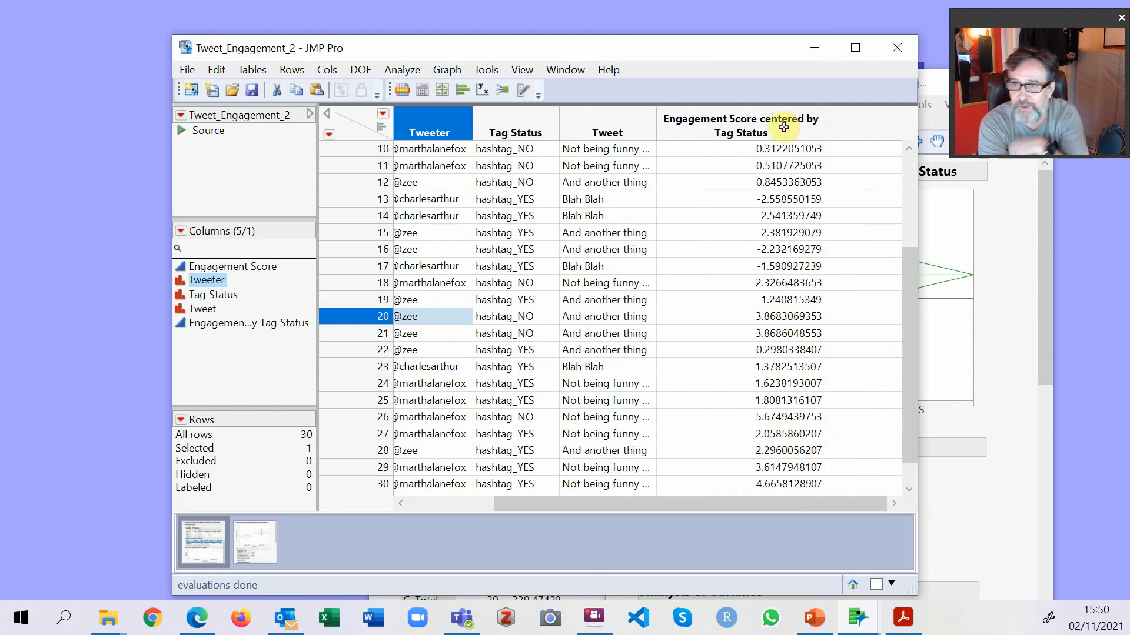
{"action": "left_click", "coordinate": [718, 256]}
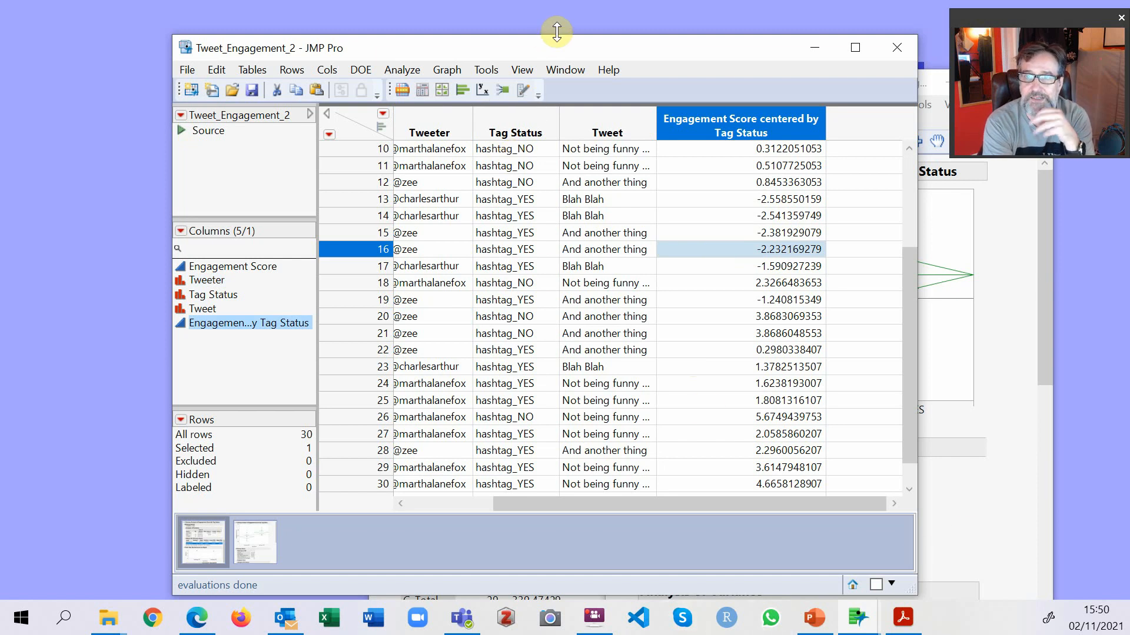
{"action": "left_click_drag", "start_coordinate": [562, 46], "coordinate": [356, 34]}
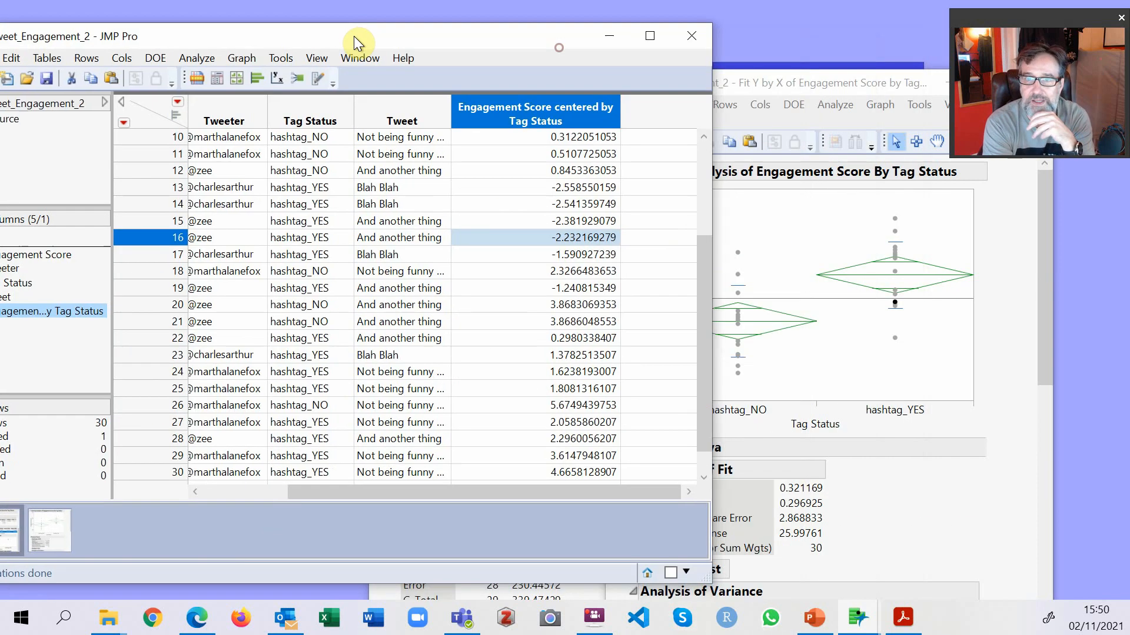
Compare the Engagement Score values and the oneway group means with the residuals in the Engagement Score centered by Tag Status column.
{"action": "left_click", "coordinate": [300, 137]}
{"action": "left_click", "coordinate": [897, 507]}
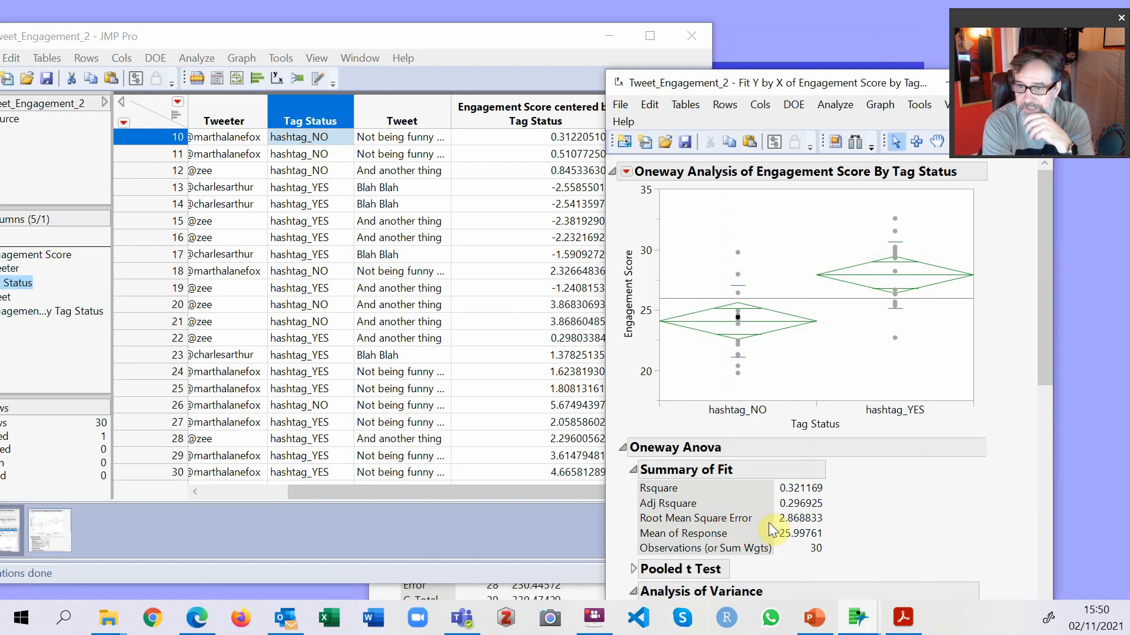
{"action": "scroll", "coordinate": [786, 526], "scroll_direction": "down", "scroll_amount": 10}
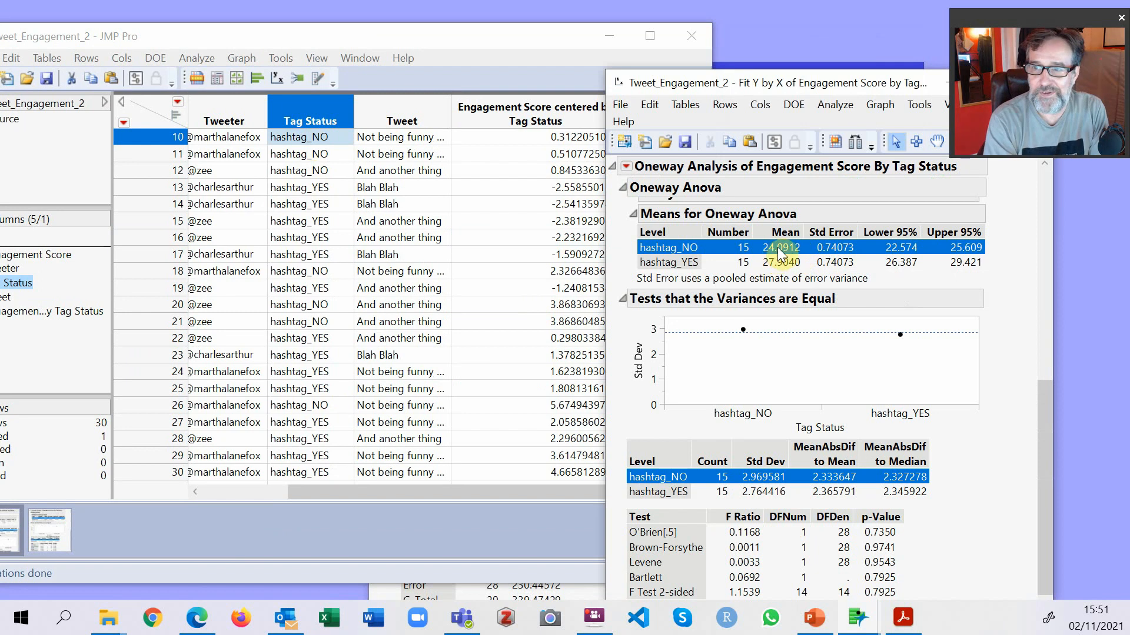
{"action": "left_click_drag", "start_coordinate": [410, 496], "coordinate": [279, 498]}
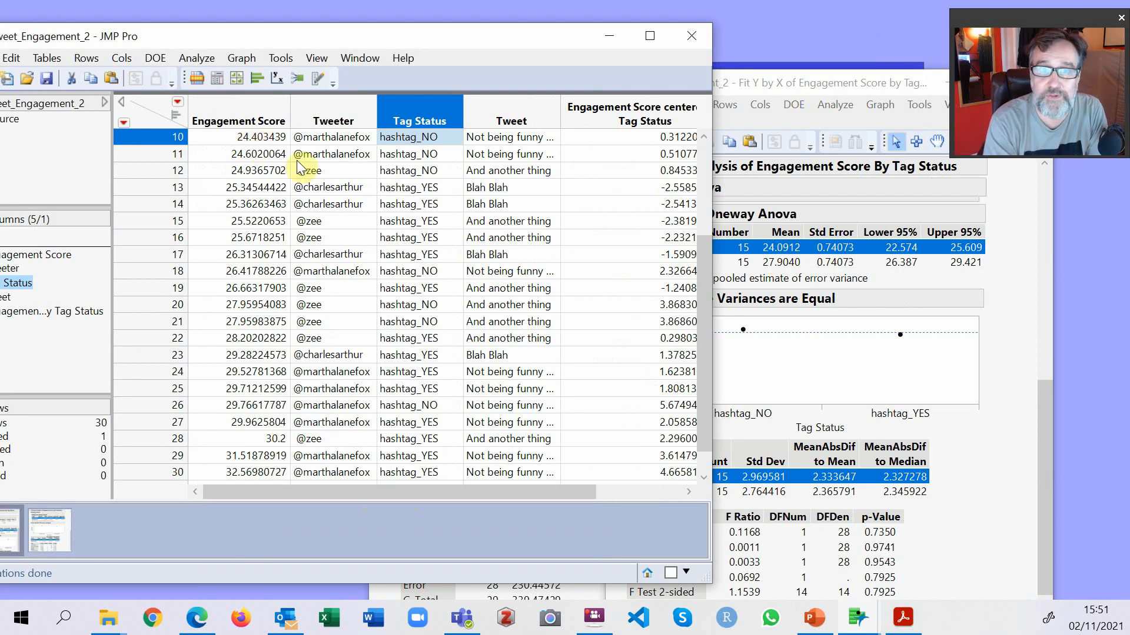
{"action": "left_click_drag", "start_coordinate": [378, 497], "coordinate": [505, 499]}
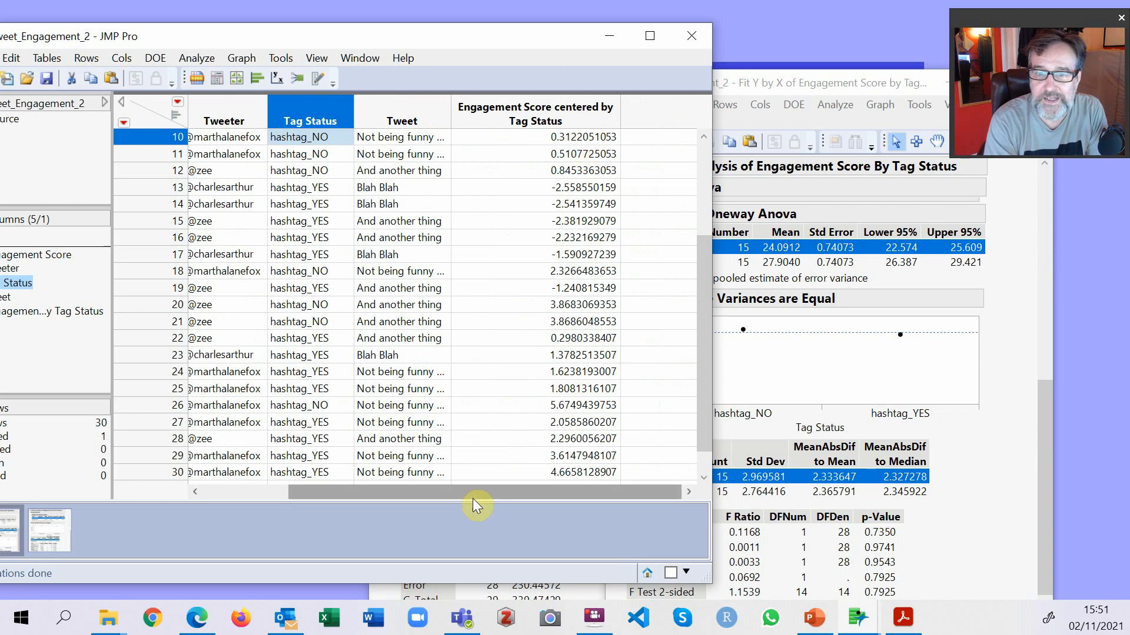
{"action": "left_click_drag", "start_coordinate": [487, 494], "coordinate": [346, 503]}
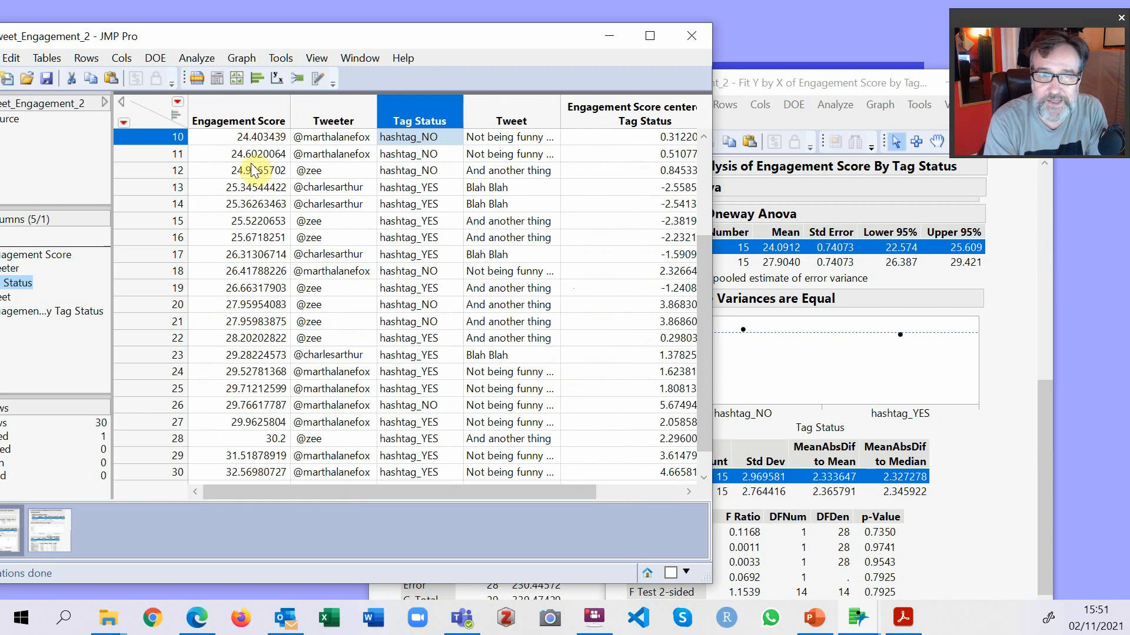
{"action": "left_click_drag", "start_coordinate": [458, 497], "coordinate": [543, 494]}
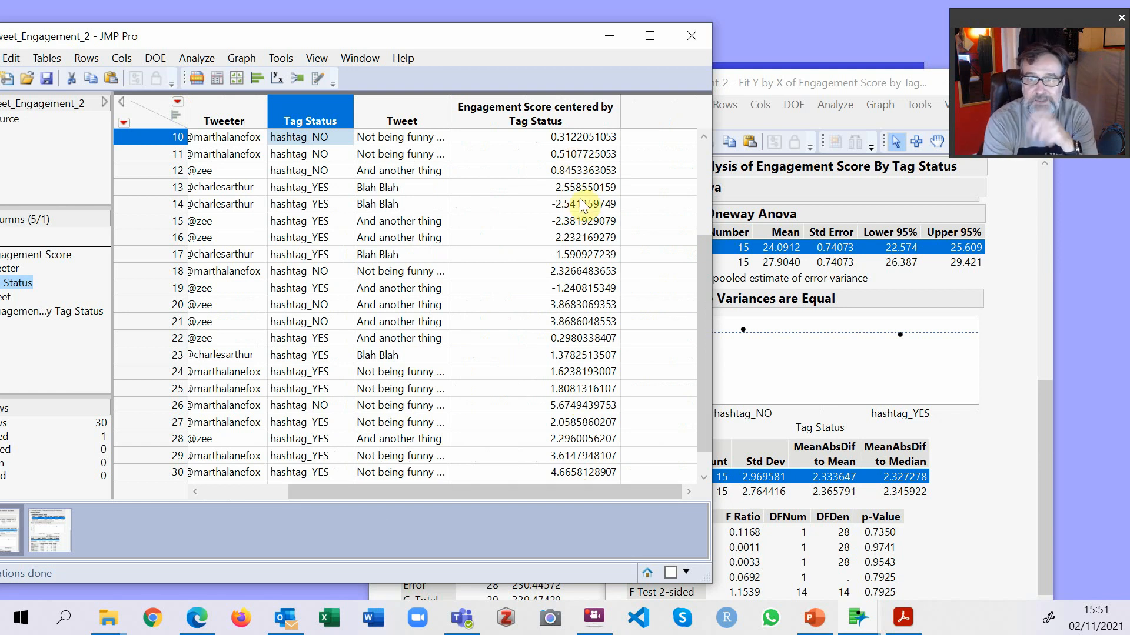
{"action": "mouse_move", "coordinate": [501, 492]}
{"action": "left_mouse_down"}
{"action": "mouse_move", "coordinate": [385, 504]}
{"action": "mouse_move", "coordinate": [502, 503]}
{"action": "mouse_move", "coordinate": [492, 495]}
{"action": "left_mouse_up"}
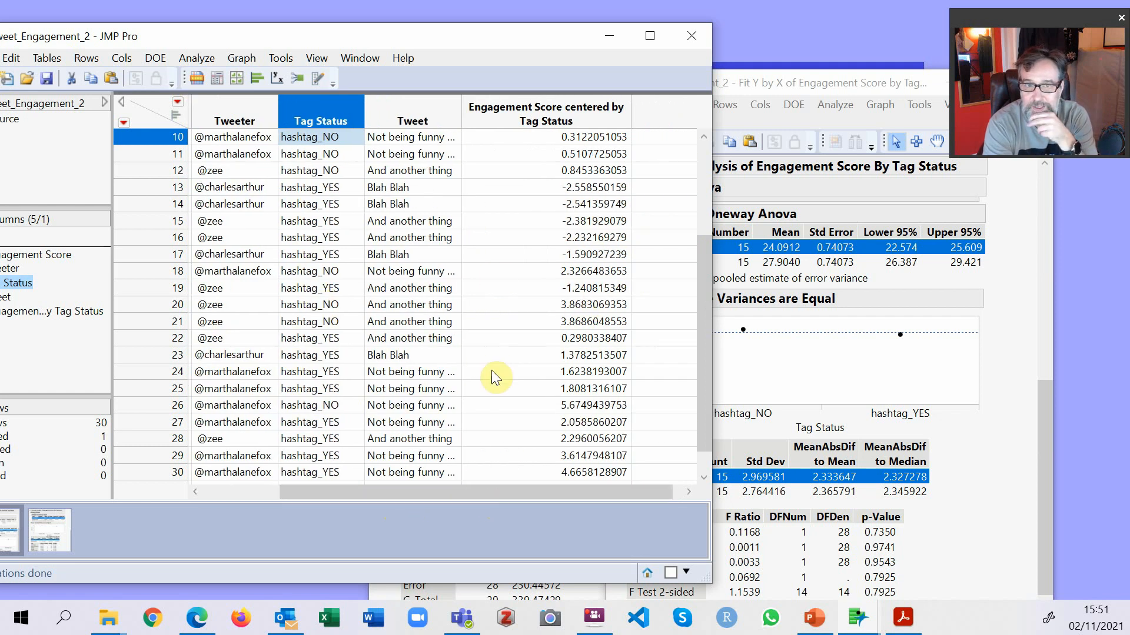
{"action": "left_click_drag", "start_coordinate": [424, 492], "coordinate": [302, 504]}
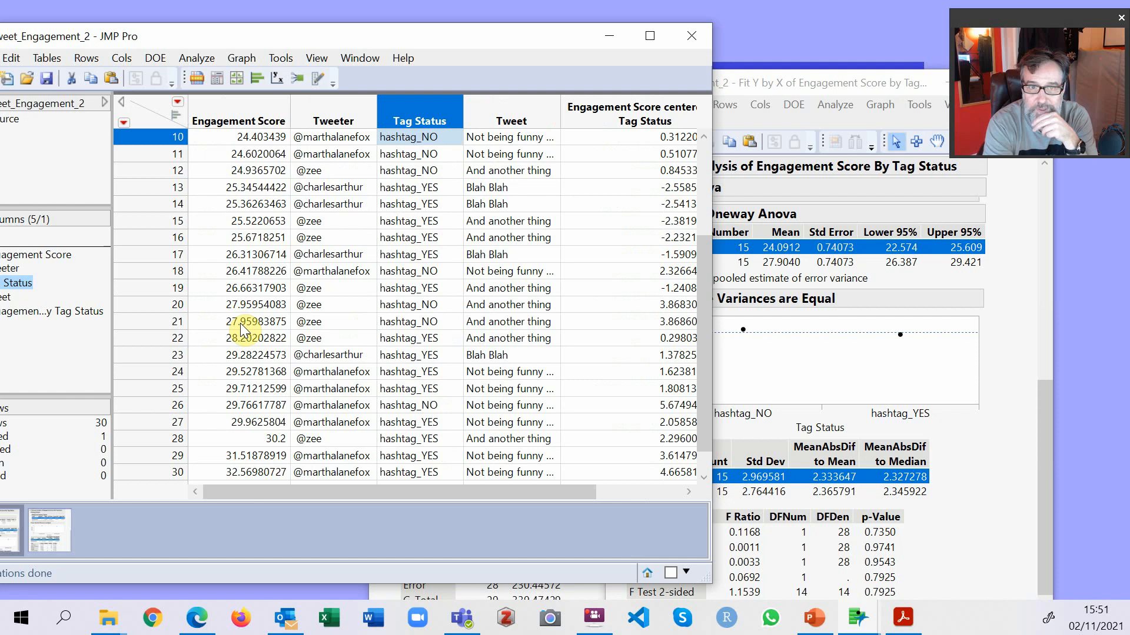
{"action": "left_click_drag", "start_coordinate": [440, 502], "coordinate": [559, 487]}
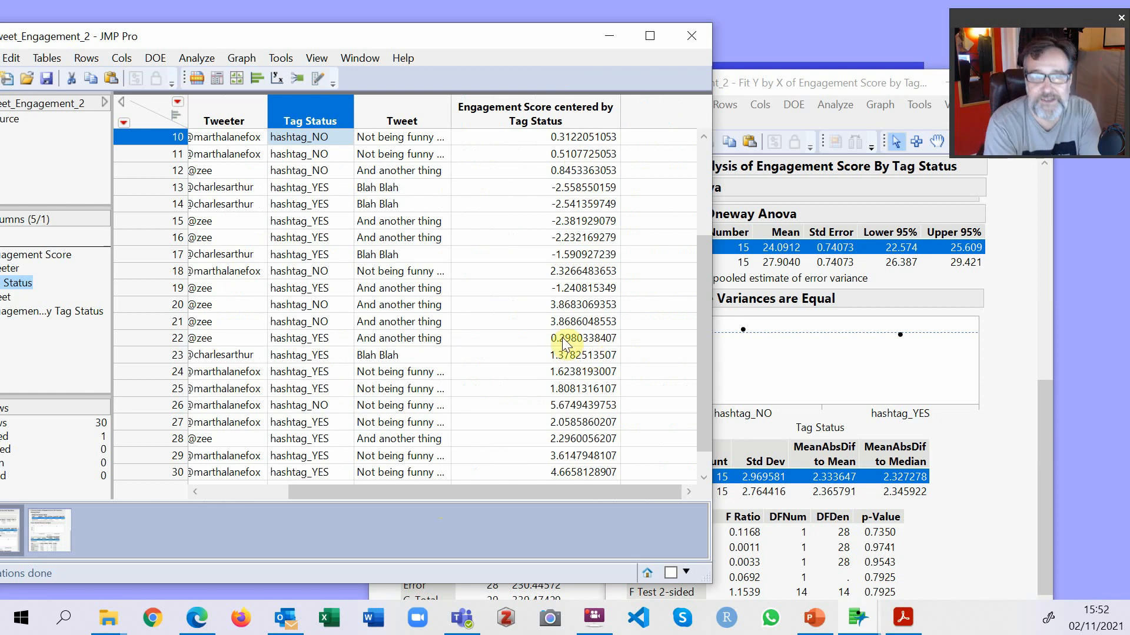
Create a Distribution of Engagement Score centered by Tag Status and move its report over the data table.
{"action": "left_click", "coordinate": [258, 80]}
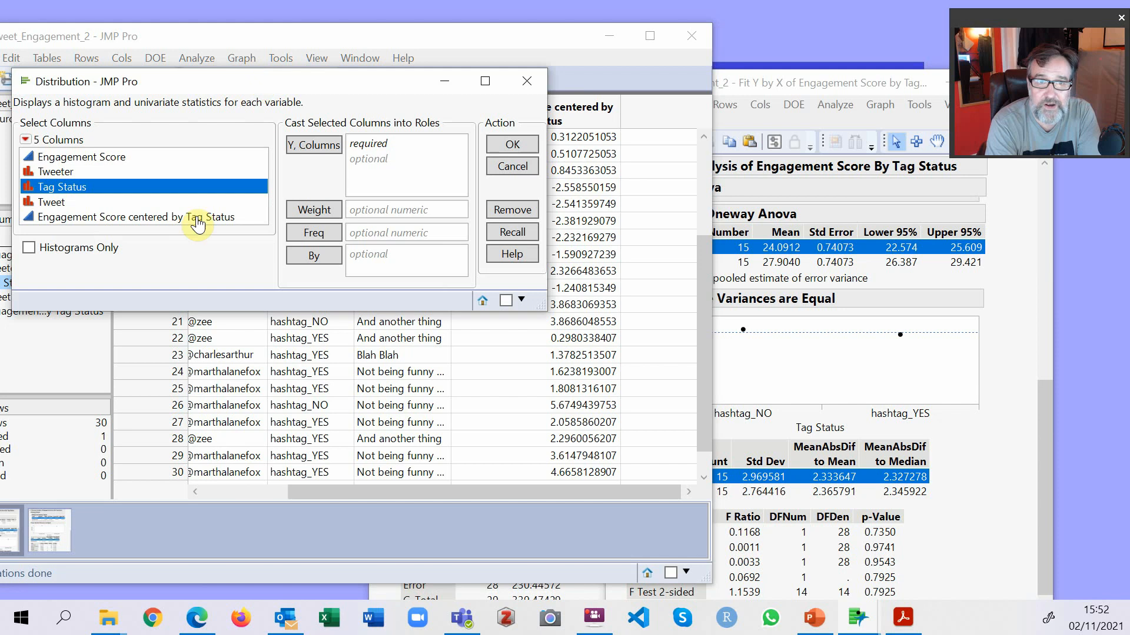
{"action": "left_click_drag", "start_coordinate": [109, 223], "coordinate": [406, 149]}
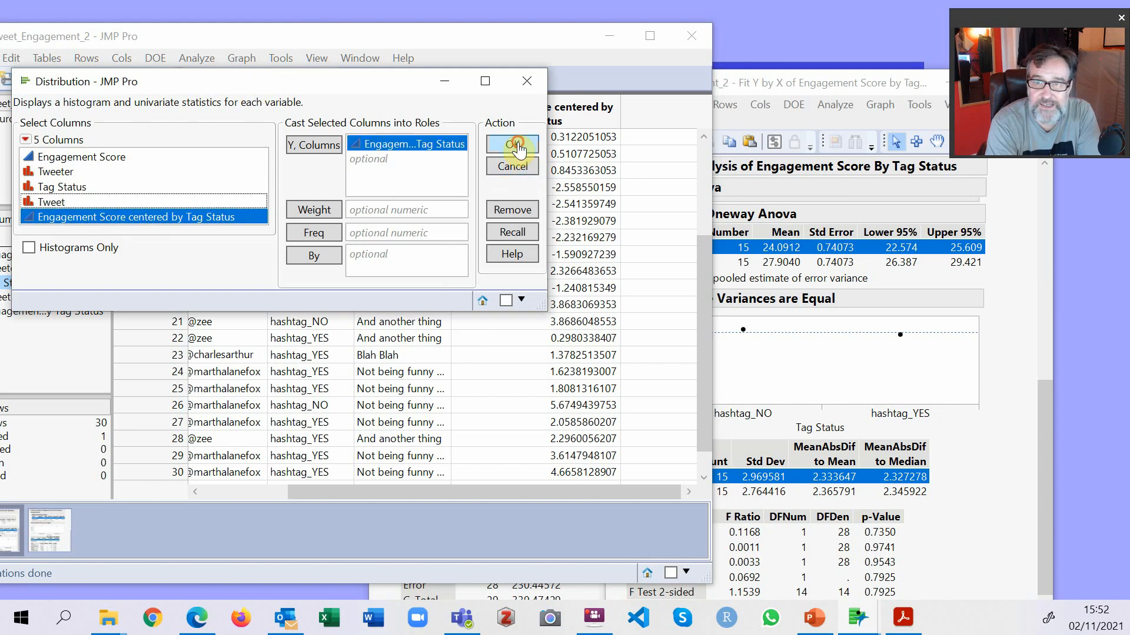
{"action": "left_click", "coordinate": [513, 144]}
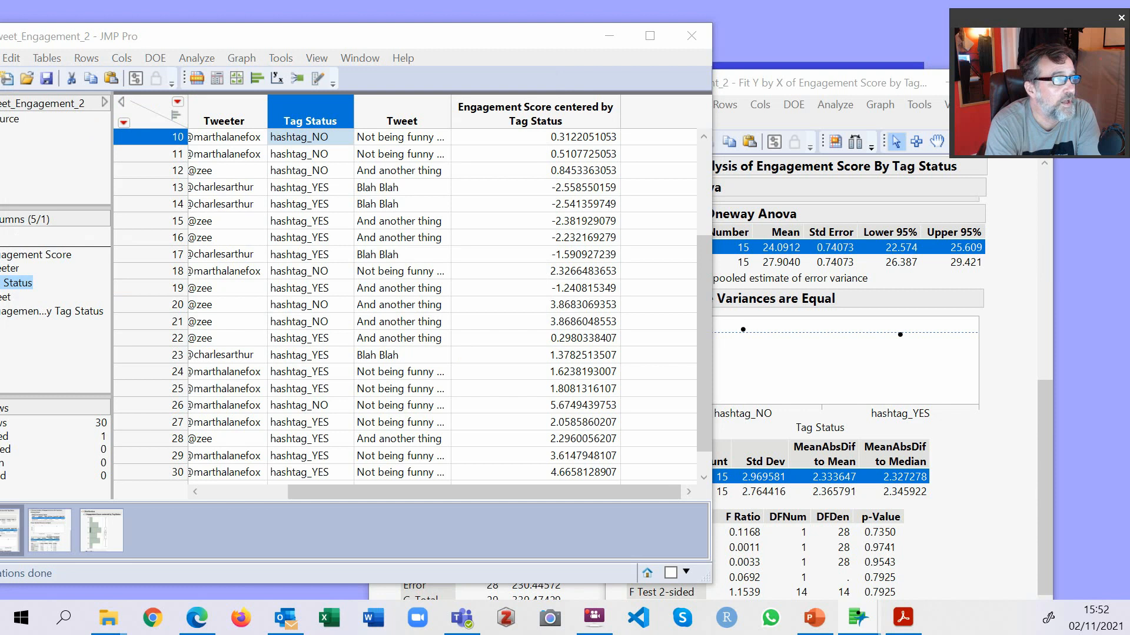
{"action": "left_click_drag", "start_coordinate": [559, 7], "coordinate": [396, 24]}
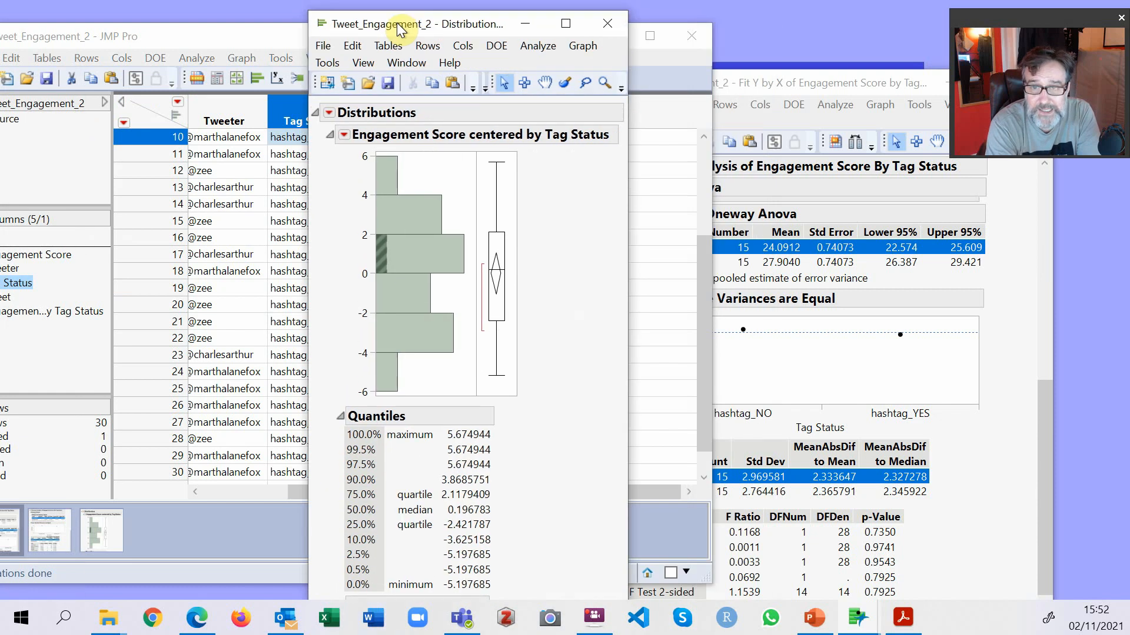
Highlight the histogram bar between 4 and 6, and clear all row and column selections in the data table.
{"action": "left_click", "coordinate": [389, 176]}
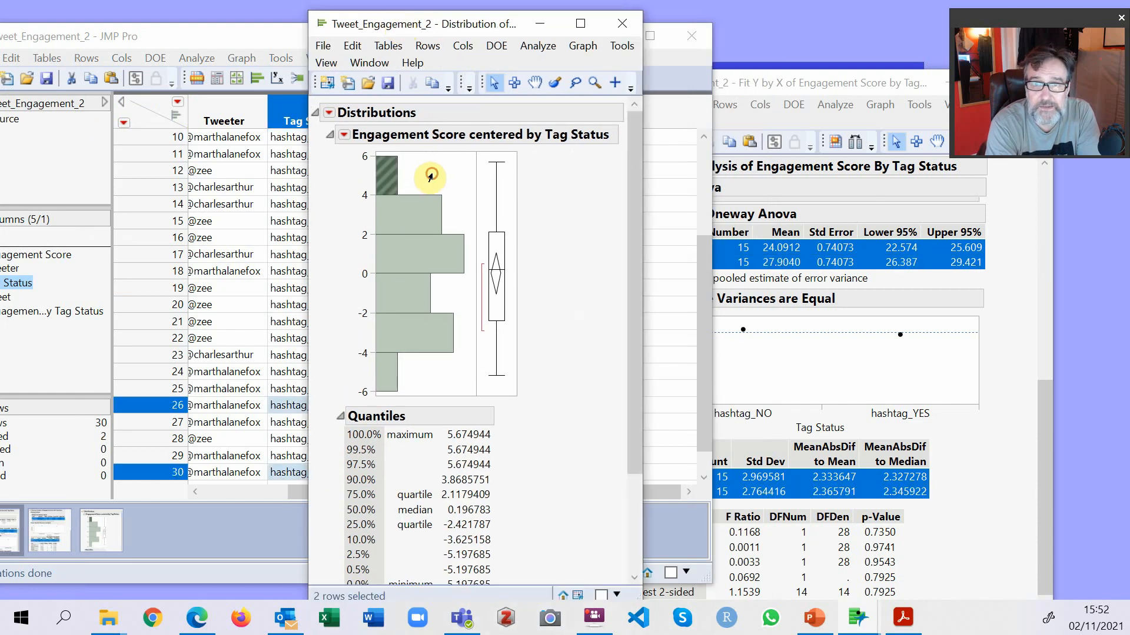
{"action": "left_click", "coordinate": [149, 113]}
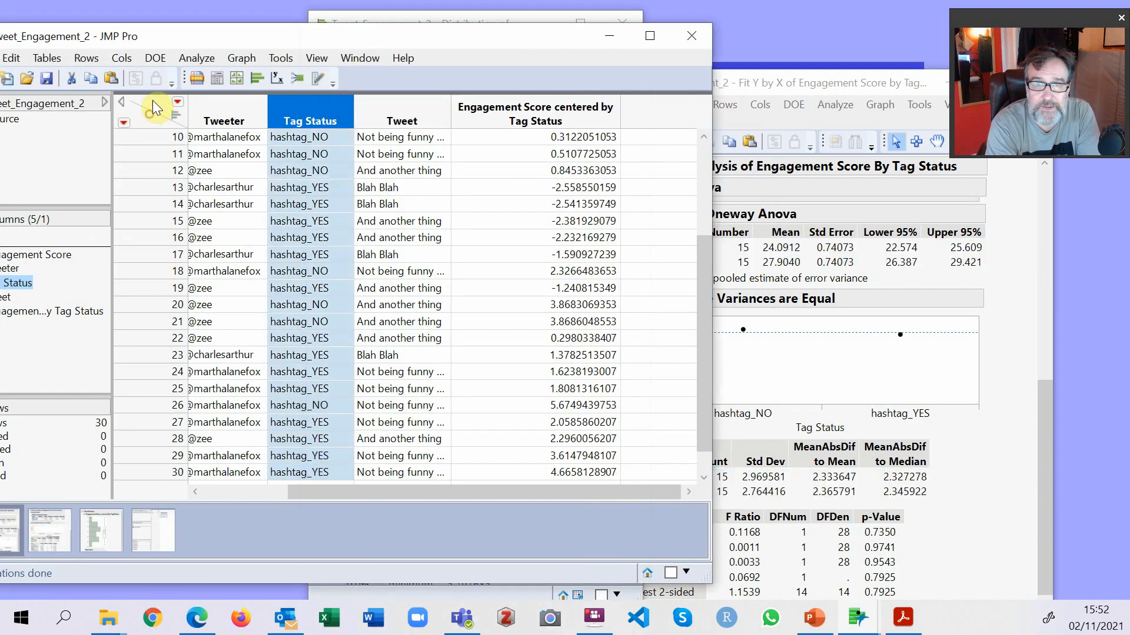
{"action": "left_click", "coordinate": [153, 100]}
Move the oneway report out of the way and bring the residuals' Distribution report to the front beside the data table columns.
{"action": "key", "text": "alt"}
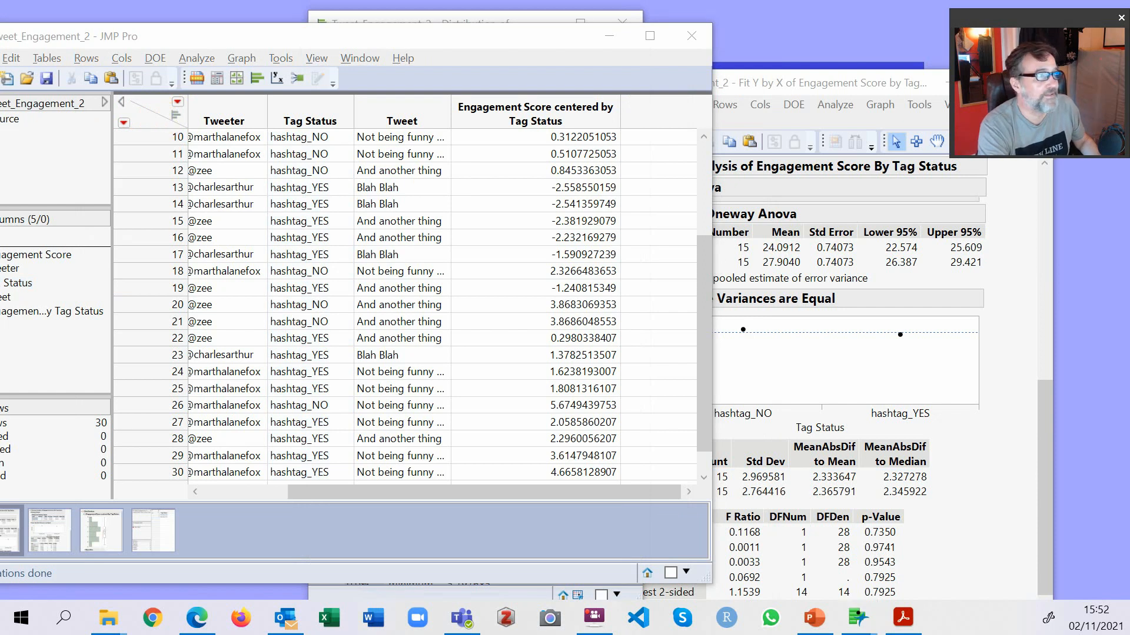
{"action": "key", "text": "alt+Tab"}
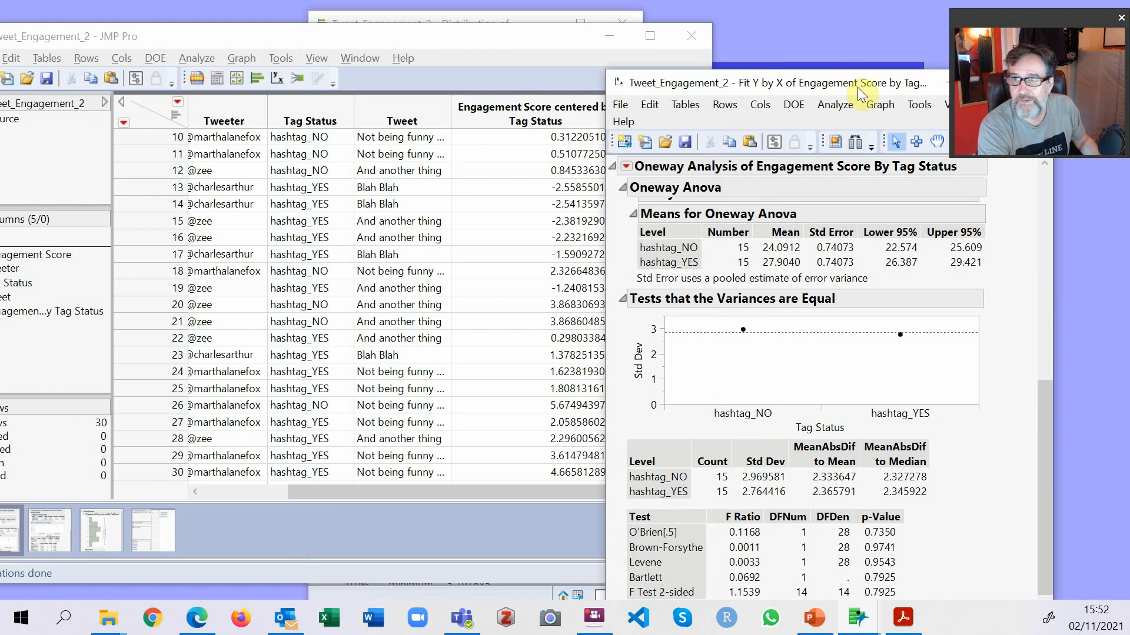
{"action": "left_click_drag", "start_coordinate": [859, 92], "coordinate": [449, 152]}
{"action": "left_click", "coordinate": [536, 151]}
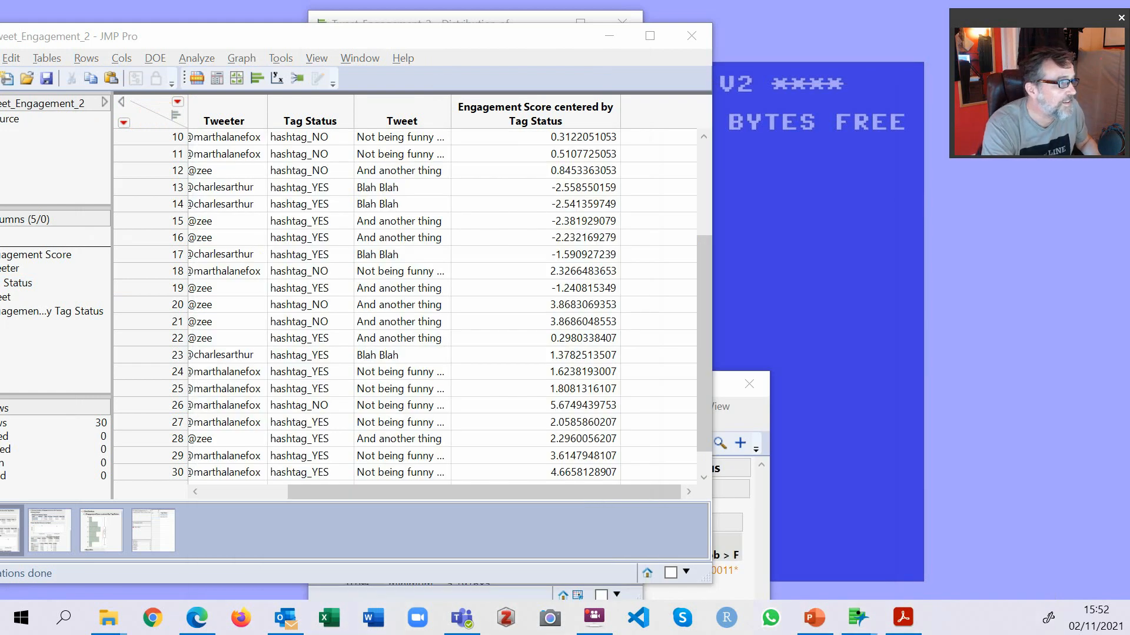
{"action": "key", "text": "alt+Tab"}
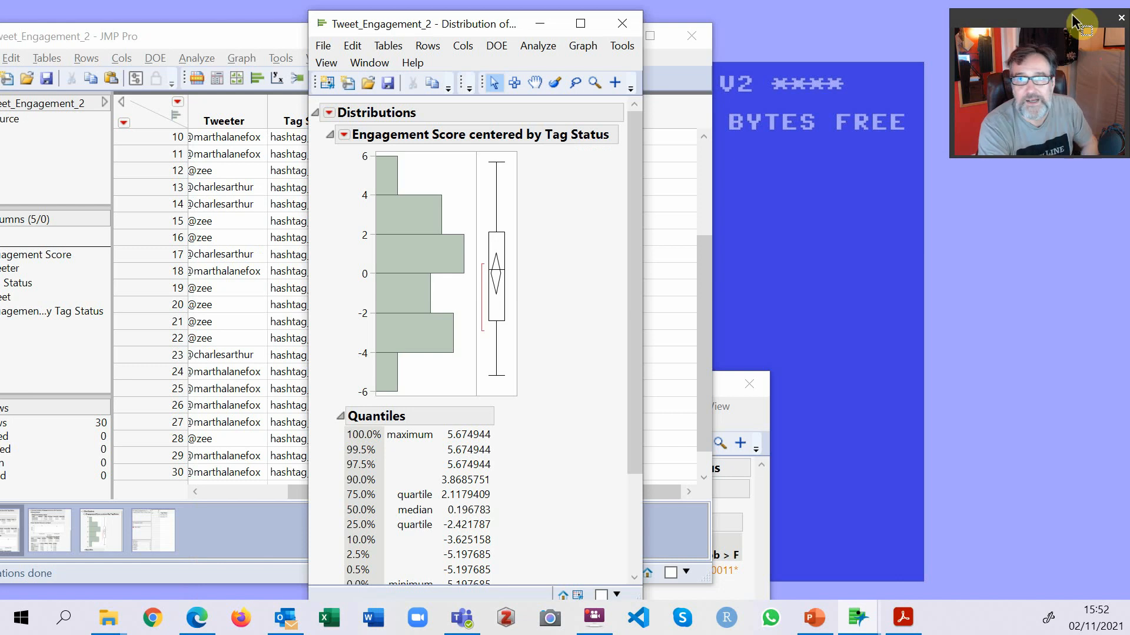
{"action": "left_click_drag", "start_coordinate": [472, 23], "coordinate": [595, 29]}
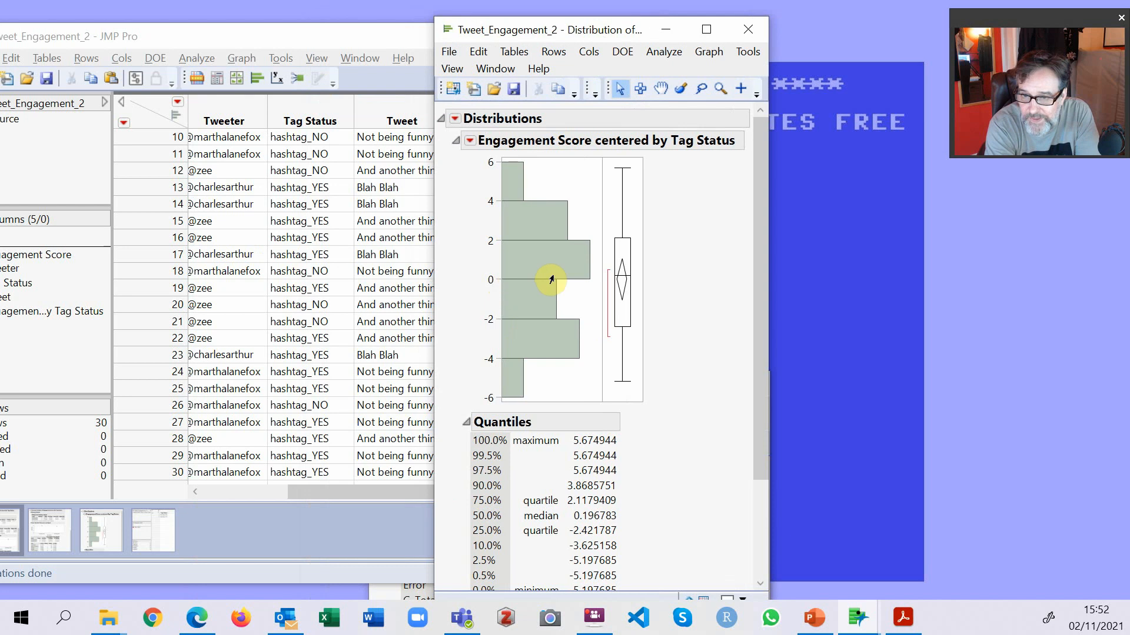
Check the residuals' Summary Statistics and add a Normal Quantile Plot to their distribution report.
{"action": "scroll", "coordinate": [585, 506], "scroll_direction": "down", "scroll_amount": 3}
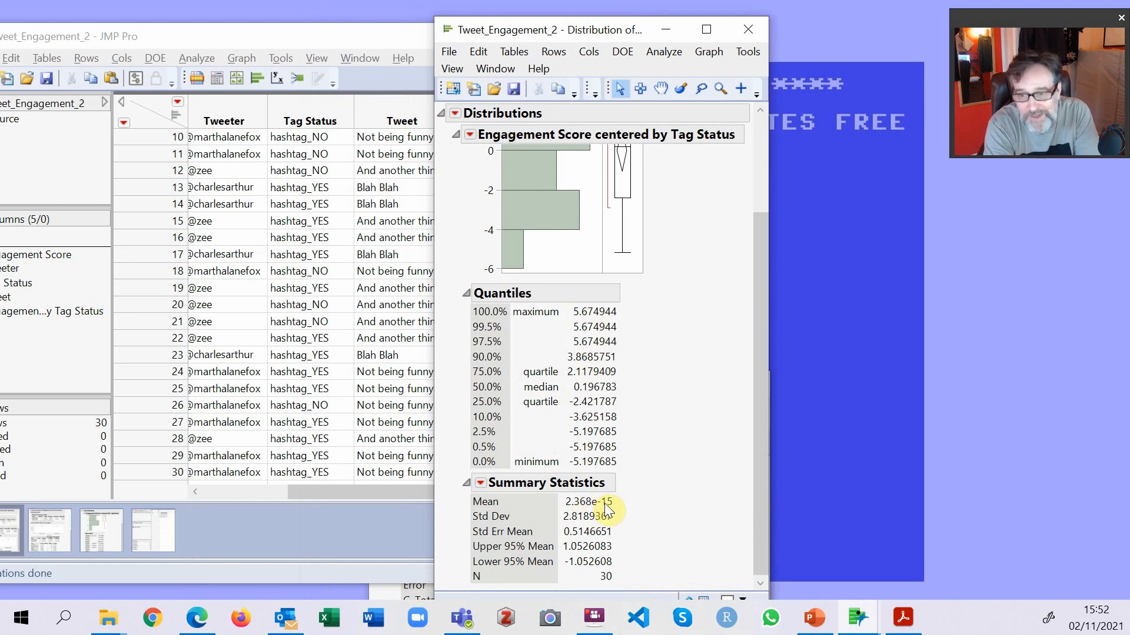
{"action": "scroll", "coordinate": [738, 301], "scroll_direction": "up", "scroll_amount": 3}
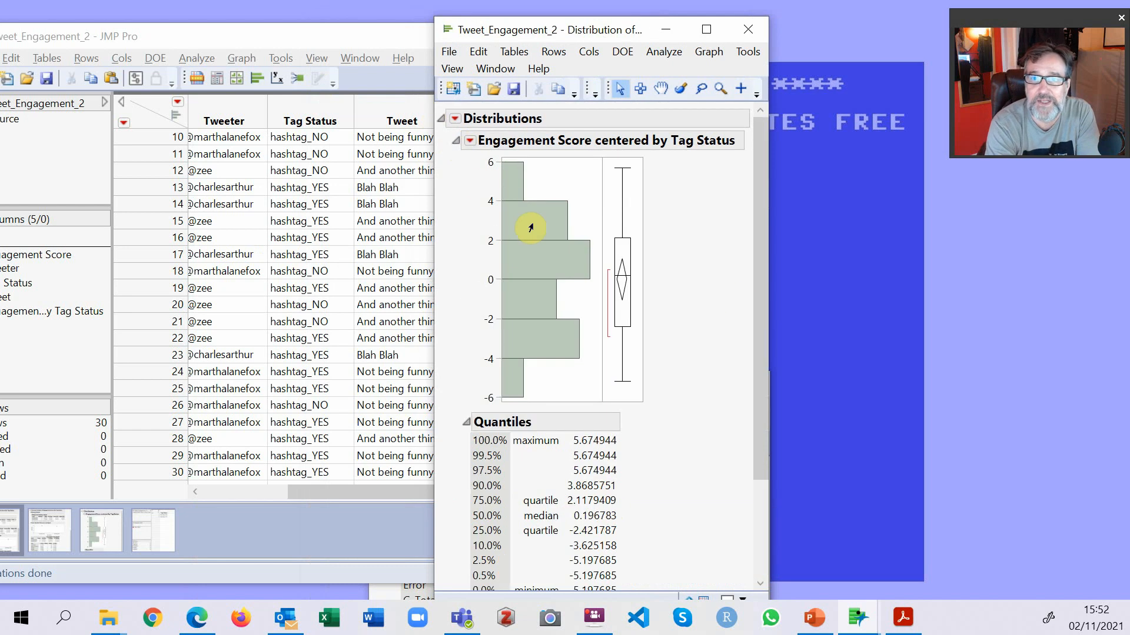
{"action": "left_click", "coordinate": [471, 141]}
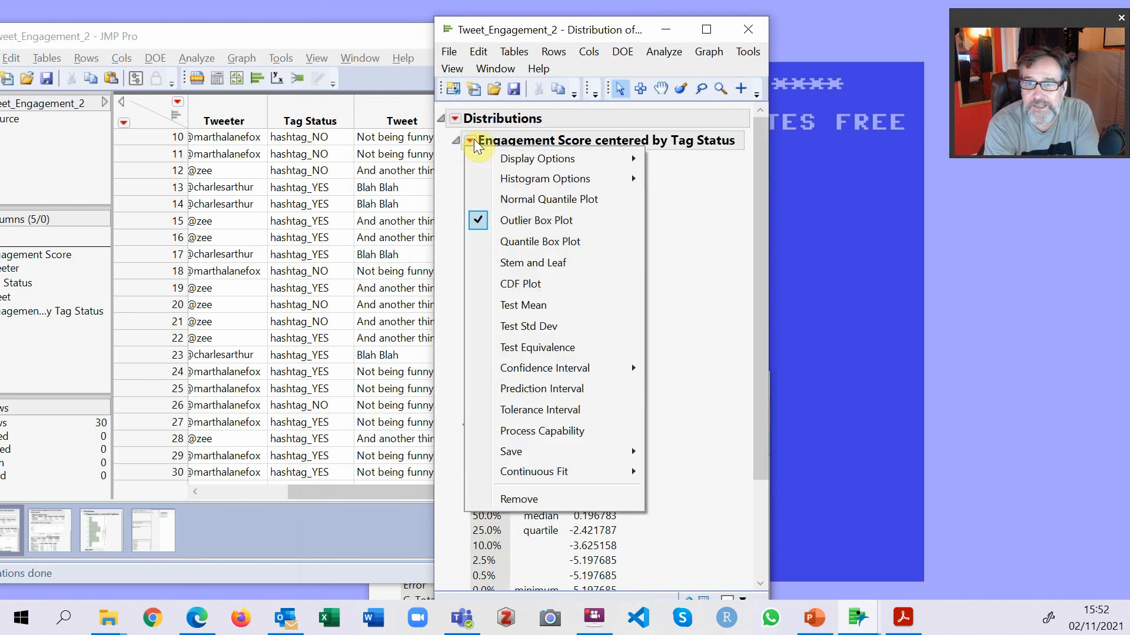
{"action": "left_click", "coordinate": [556, 199]}
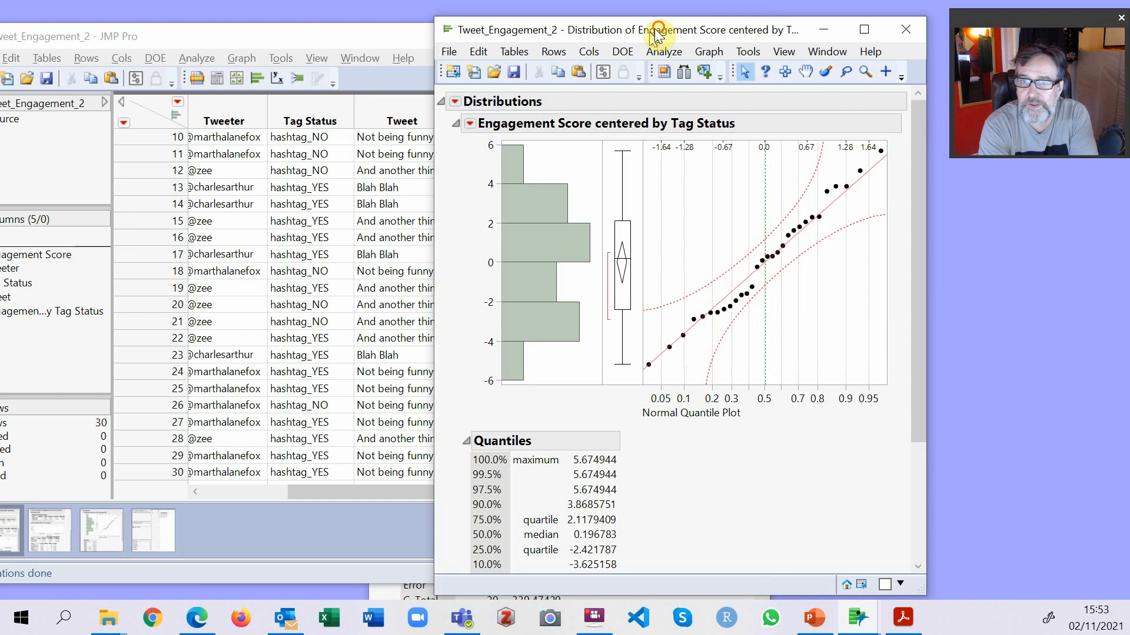
Bring the oneway report in front of the Distribution report and review its variance tests, Analysis of Variance and group means.
{"action": "left_click_drag", "start_coordinate": [661, 28], "coordinate": [384, 55]}
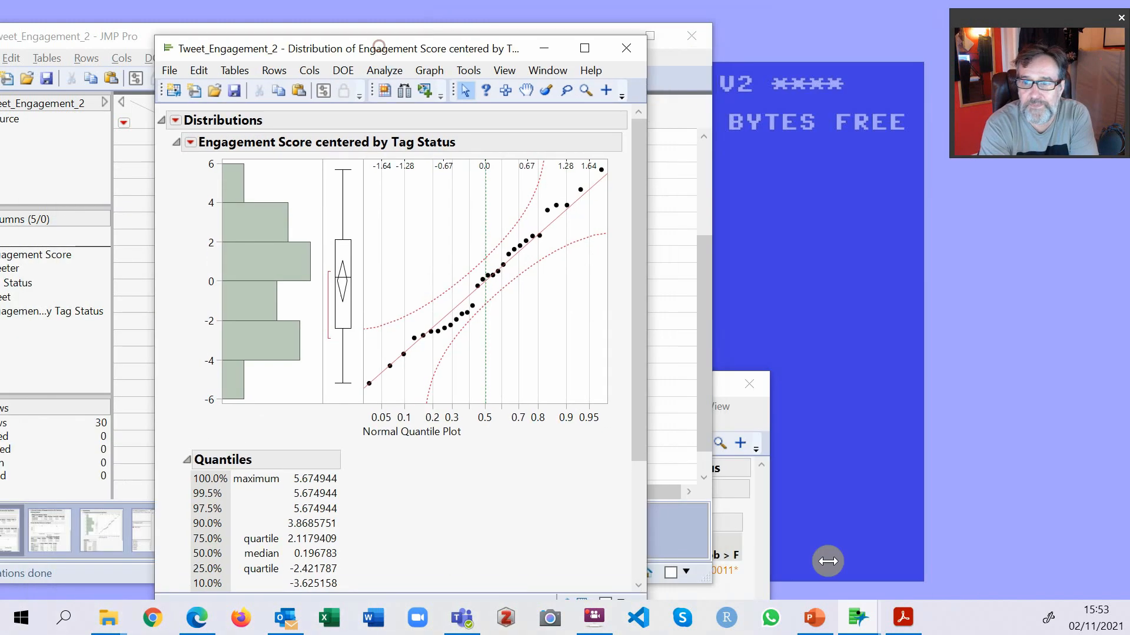
{"action": "left_click", "coordinate": [746, 406]}
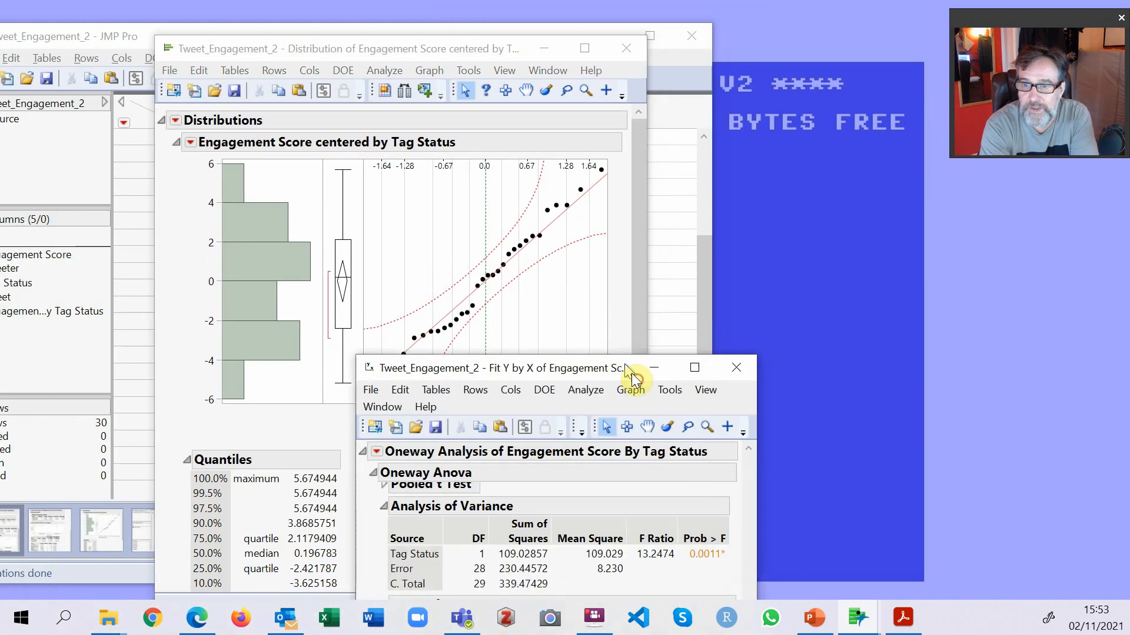
{"action": "left_click_drag", "start_coordinate": [631, 384], "coordinate": [532, 52]}
{"action": "scroll", "coordinate": [544, 374], "scroll_direction": "down", "scroll_amount": 3}
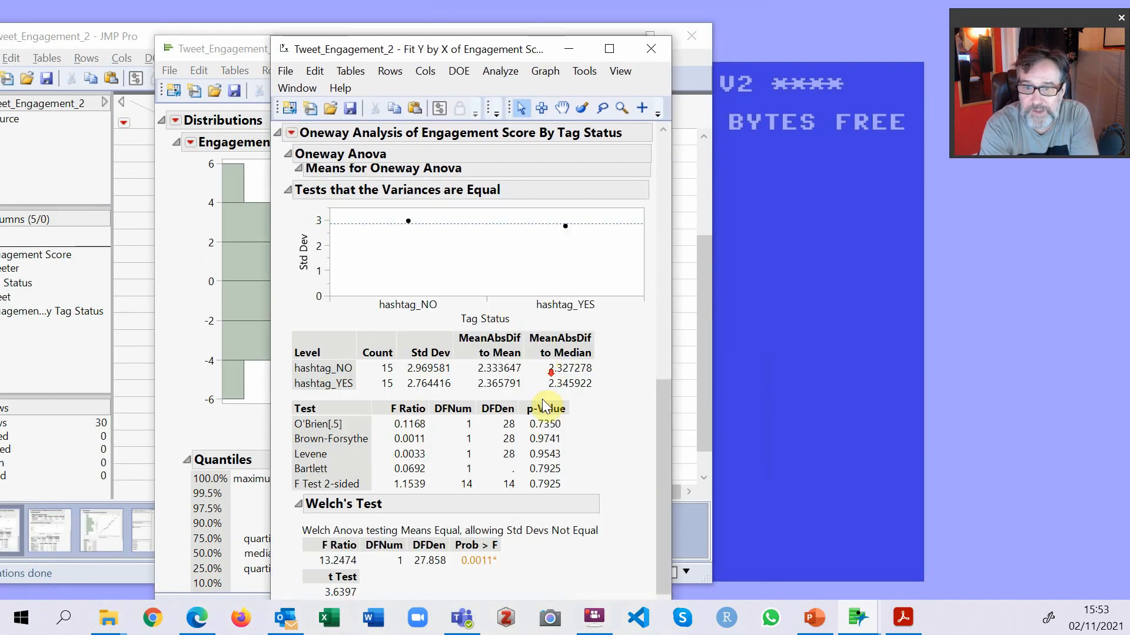
{"action": "scroll", "coordinate": [542, 425], "scroll_direction": "up", "scroll_amount": 6}
{"action": "scroll", "coordinate": [542, 433], "scroll_direction": "down", "scroll_amount": 3}
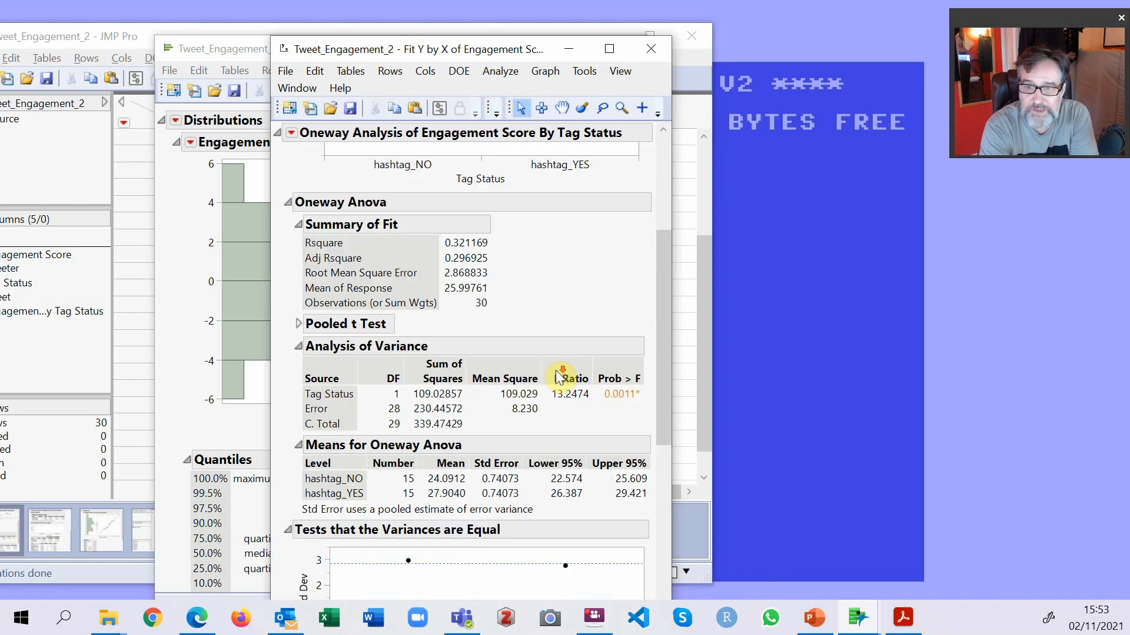
{"action": "scroll", "coordinate": [558, 377], "scroll_direction": "down", "scroll_amount": 3}
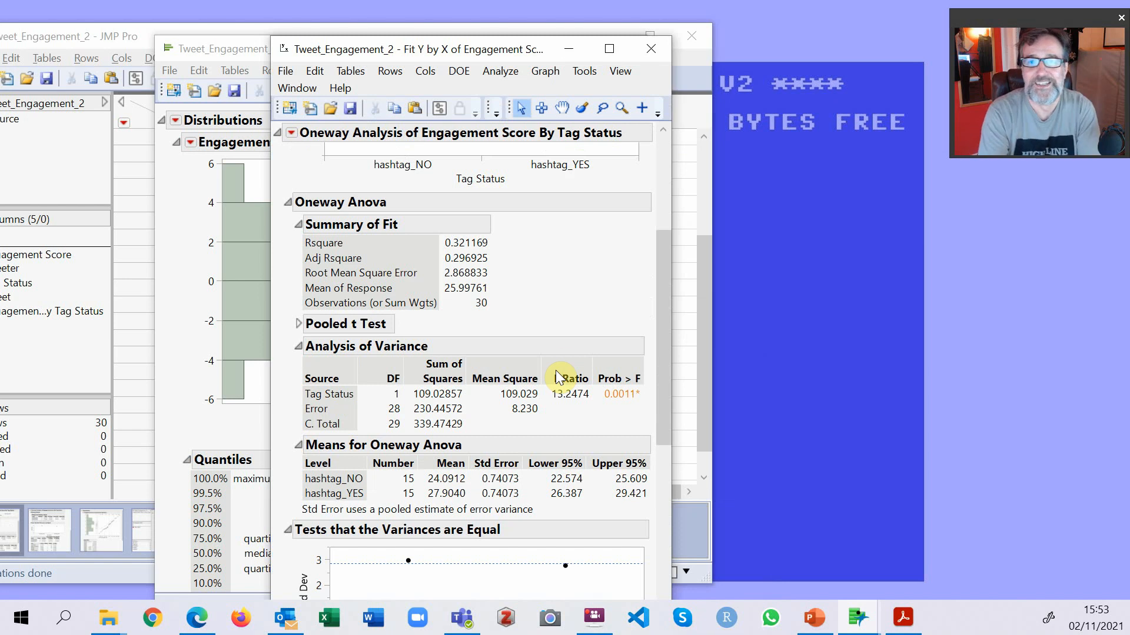
{"action": "left_click_drag", "start_coordinate": [446, 48], "coordinate": [448, 27]}
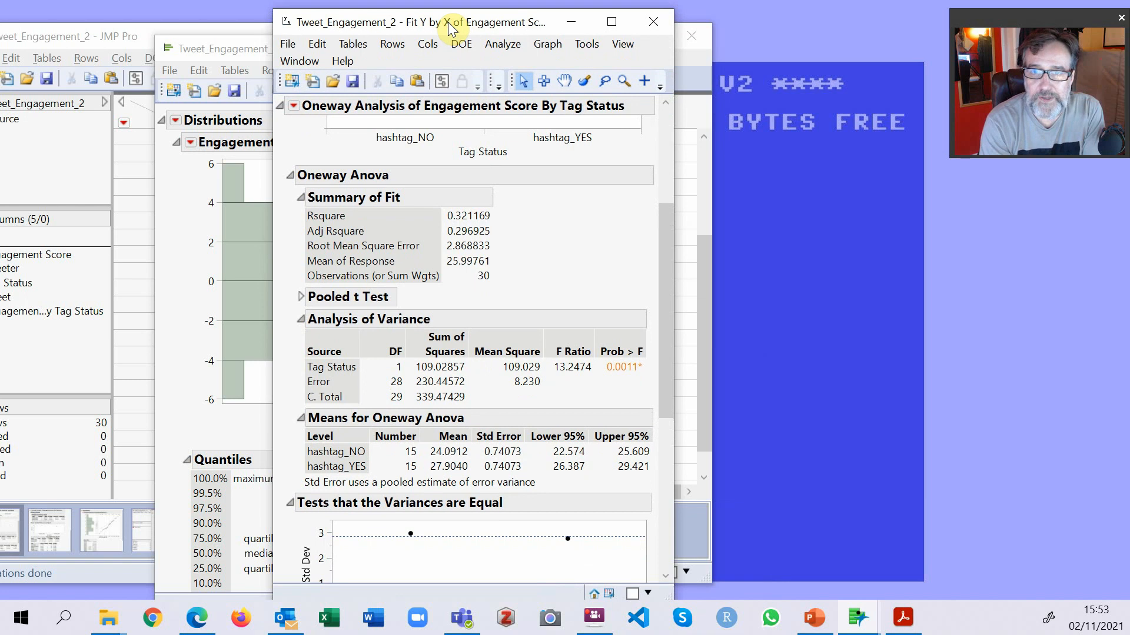